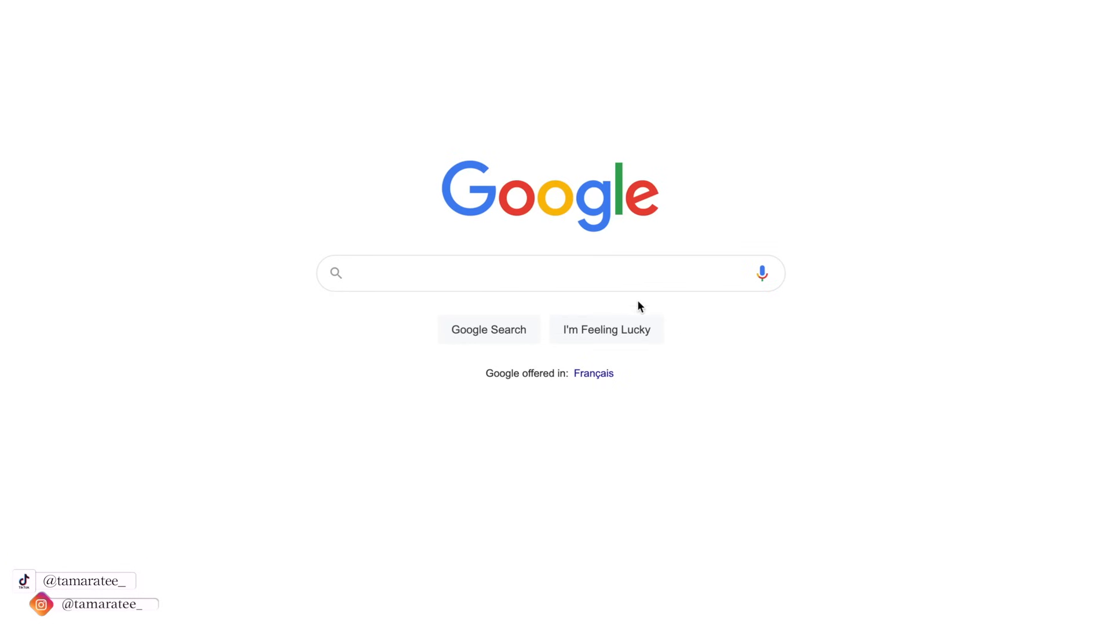
# Search Google for "amazon seller central" to reach the Amazon seller site.
pyautogui.click(638, 288)
pyautogui.write('amazon')
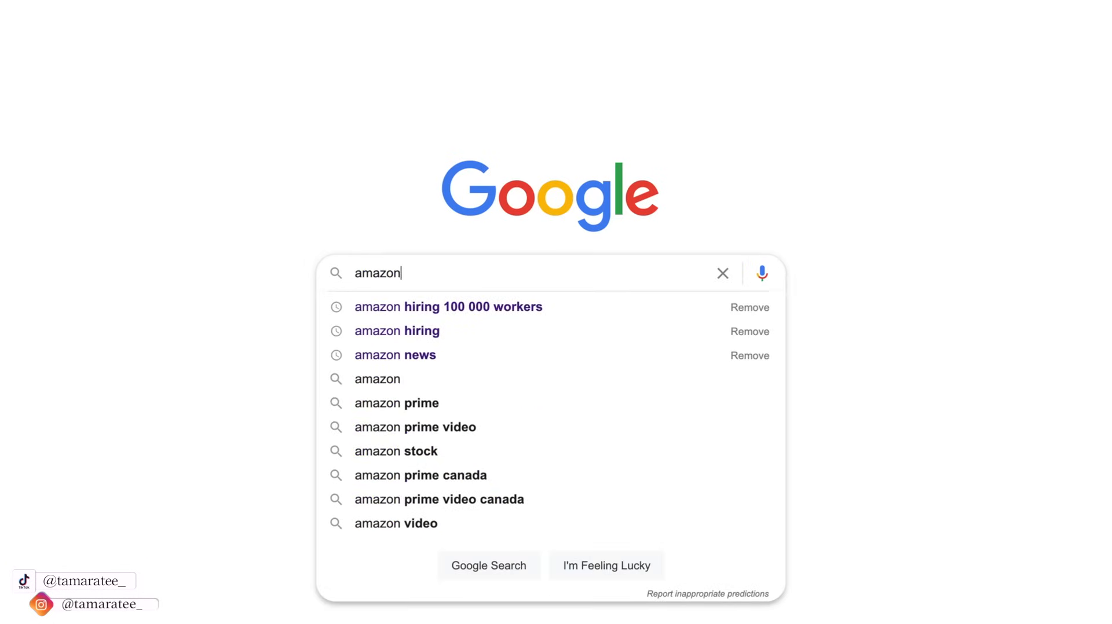
pyautogui.write(' seller central')
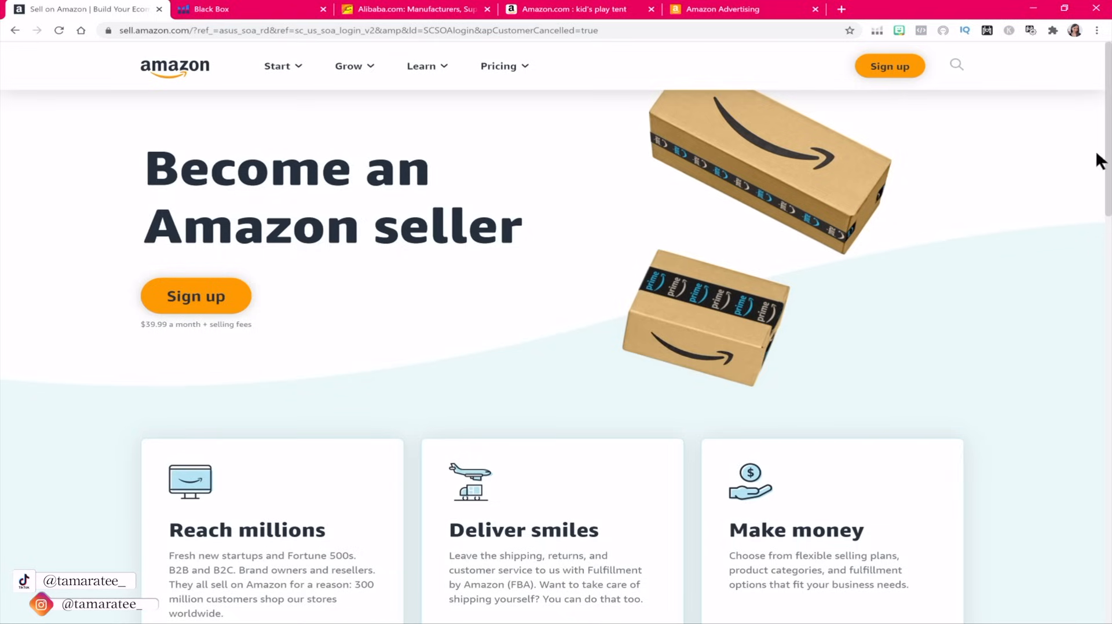
# Look over the "Become an Amazon seller" page and open the pricing cost overview.
pyautogui.moveTo(1109, 156); pyautogui.dragTo(1109, 240)
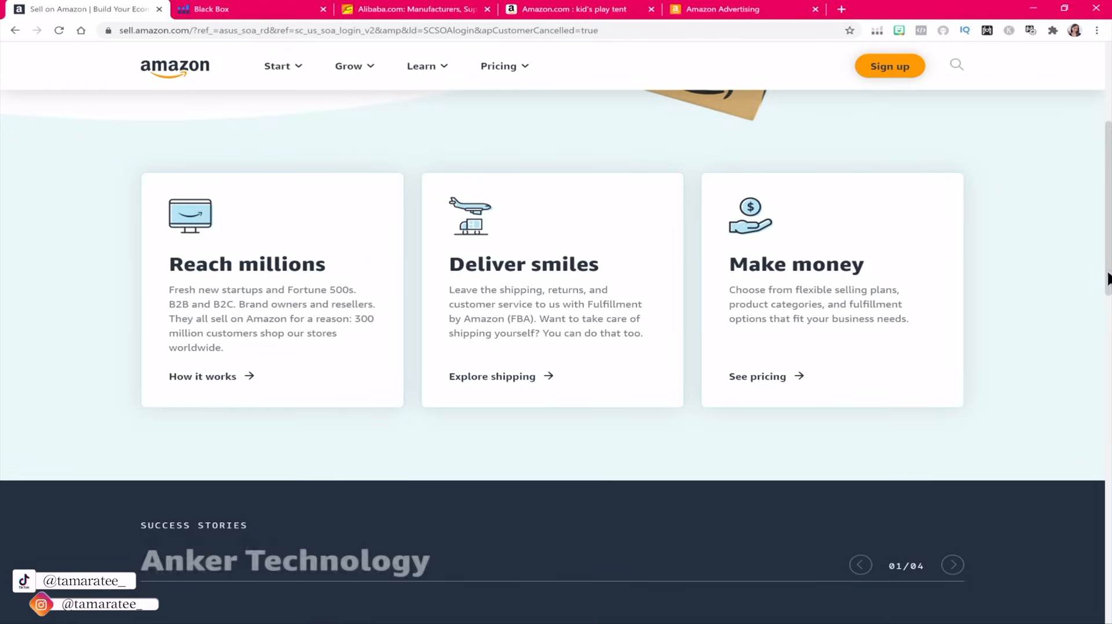
pyautogui.scroll(3, 1056, 280)
pyautogui.scroll(2, 987, 305)
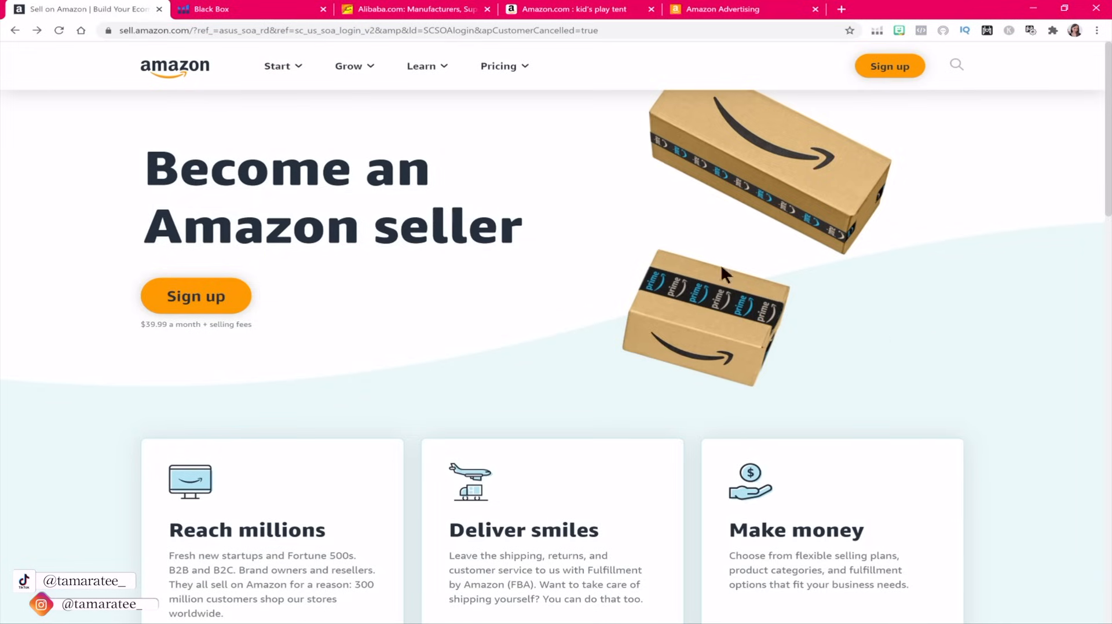
pyautogui.moveTo(525, 67)
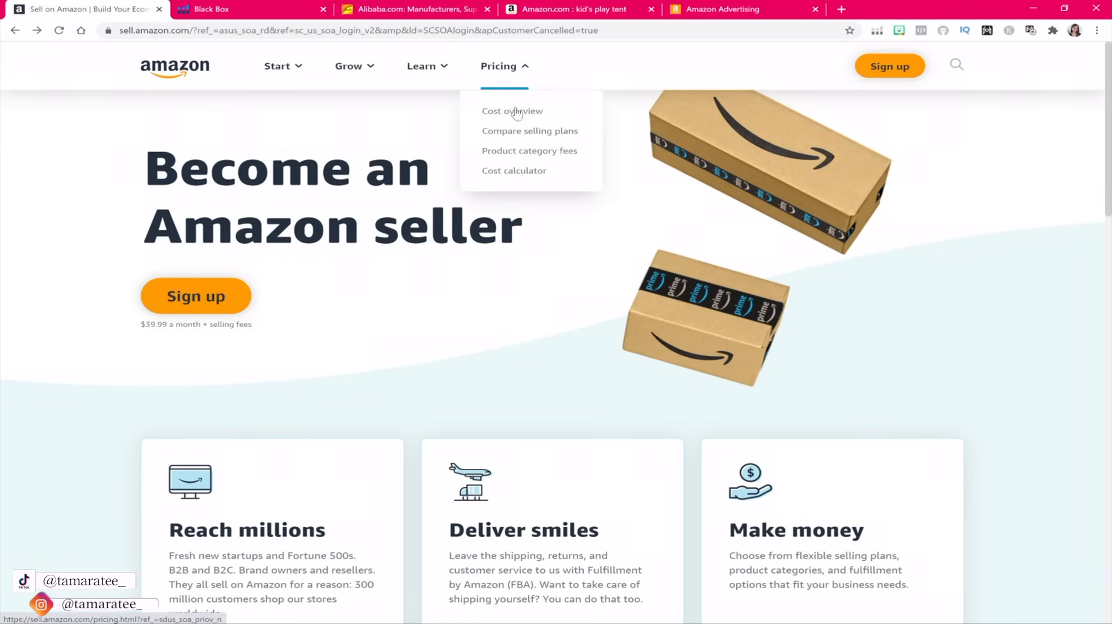
pyautogui.click(514, 115)
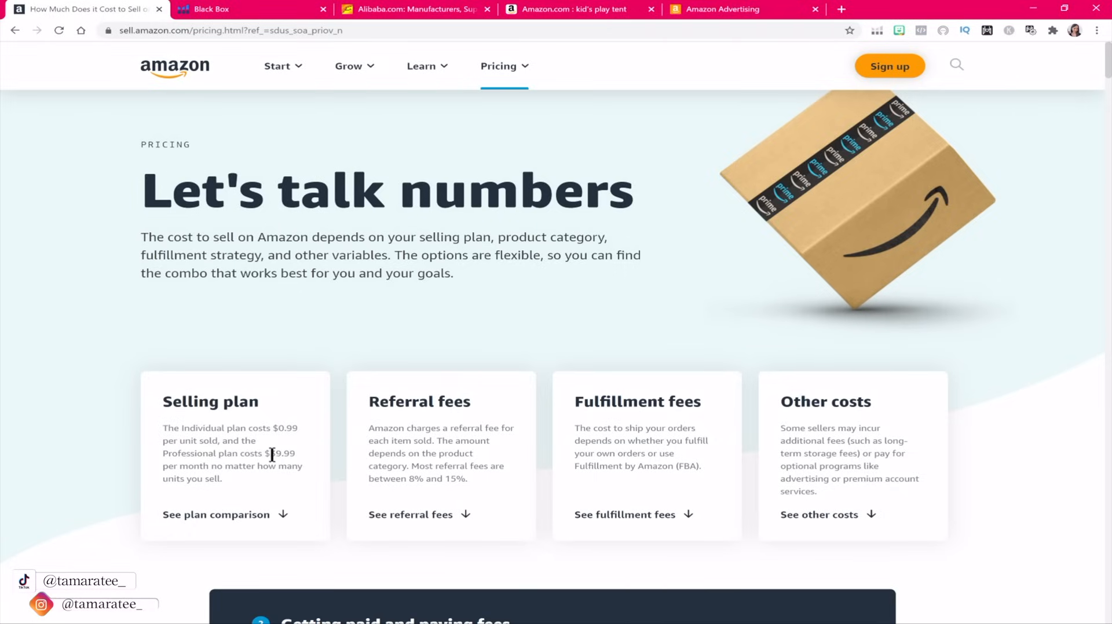
# Highlight the Professional plan's price in the Selling plan card, then clear the highlight.
pyautogui.moveTo(271, 456); pyautogui.dragTo(297, 459)
pyautogui.click(354, 322)
pyautogui.moveTo(164, 455); pyautogui.dragTo(284, 457)
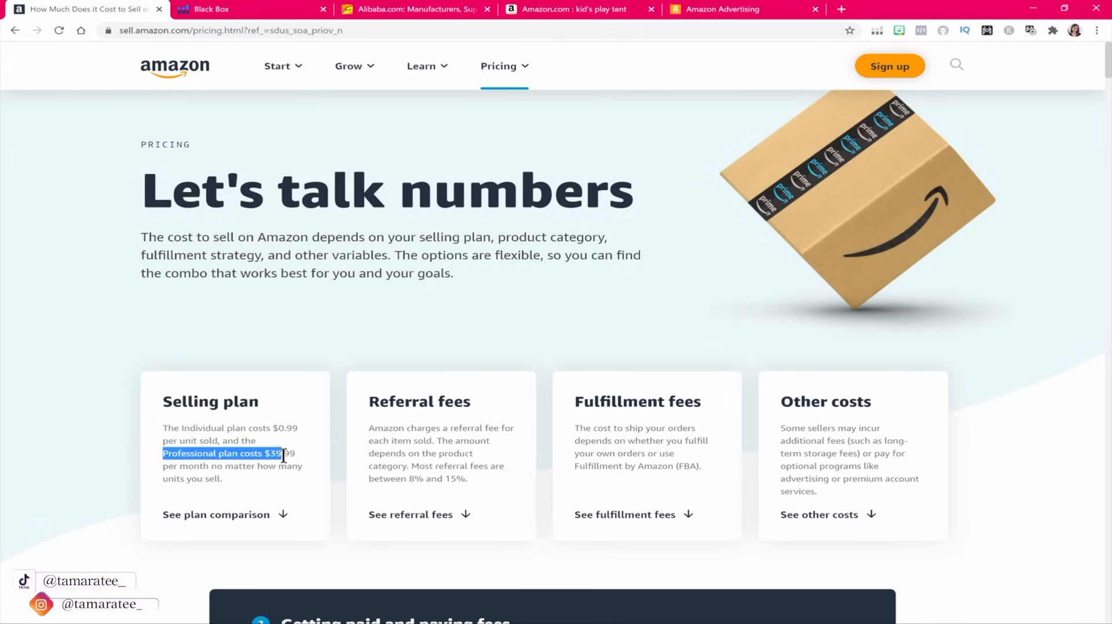
pyautogui.click(322, 351)
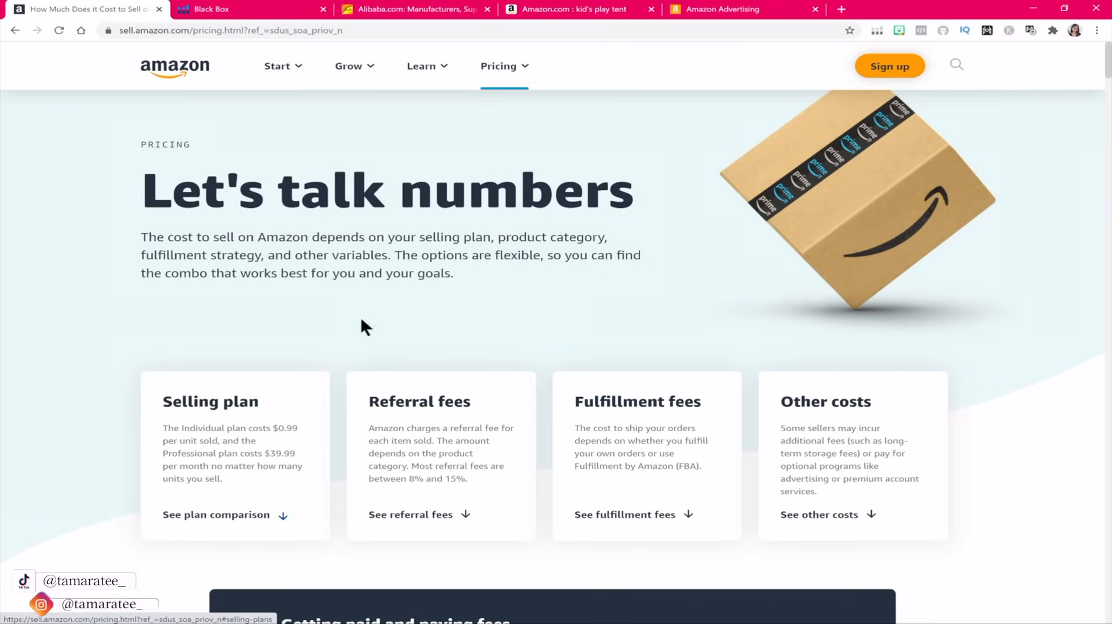
# Highlight the Referral fees and Fulfillment fees card headings on the pricing page, then clear the selection.
pyautogui.moveTo(487, 403); pyautogui.dragTo(388, 402)
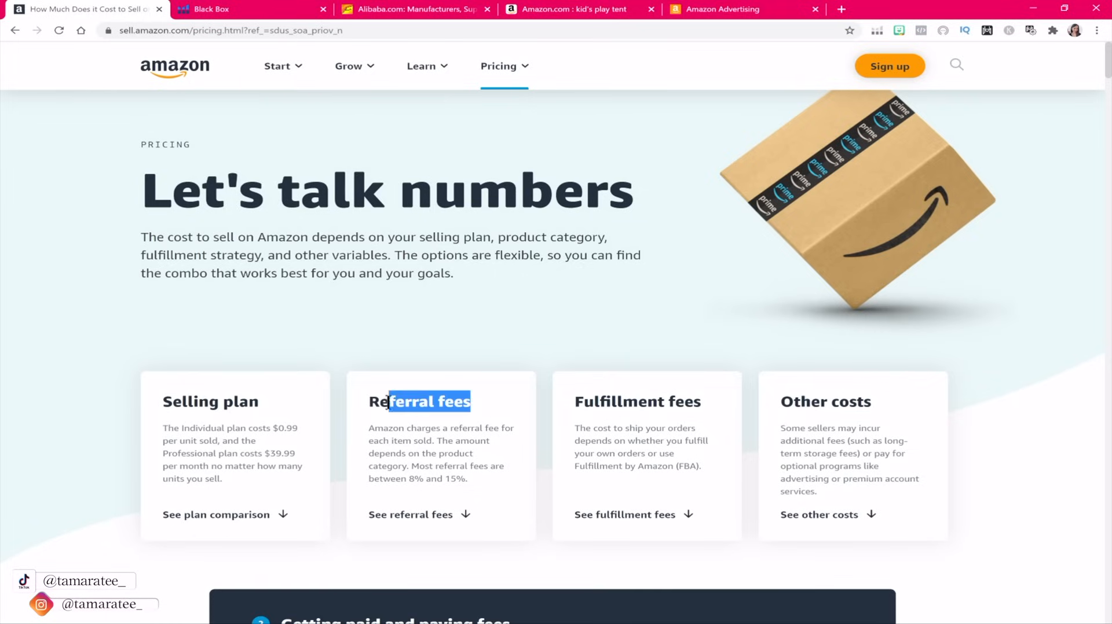
pyautogui.click(480, 343)
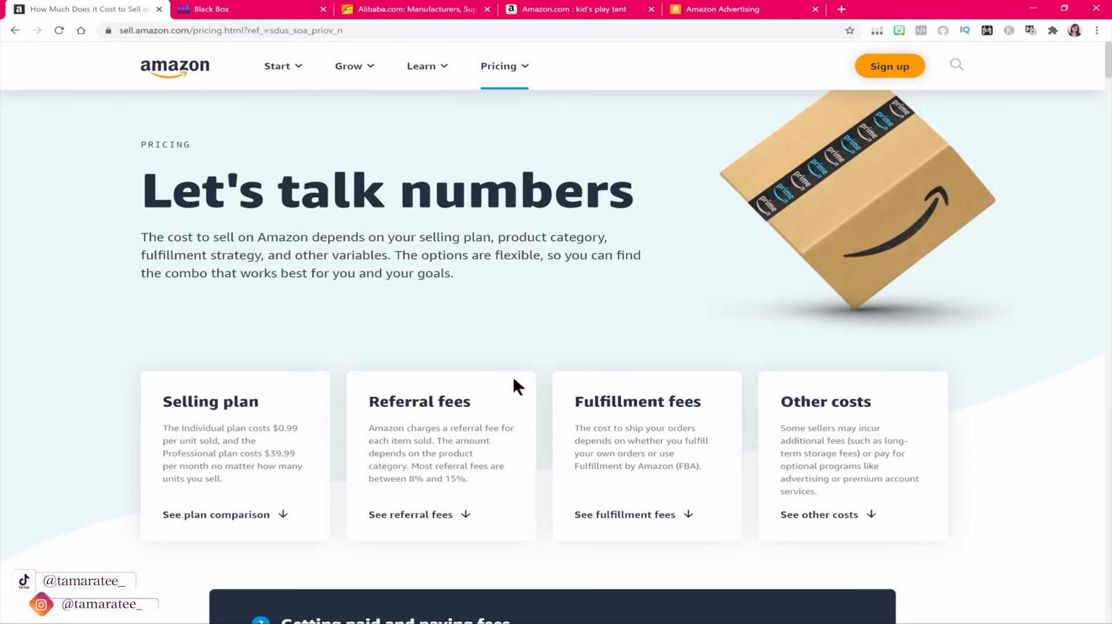
pyautogui.moveTo(507, 404); pyautogui.dragTo(367, 402)
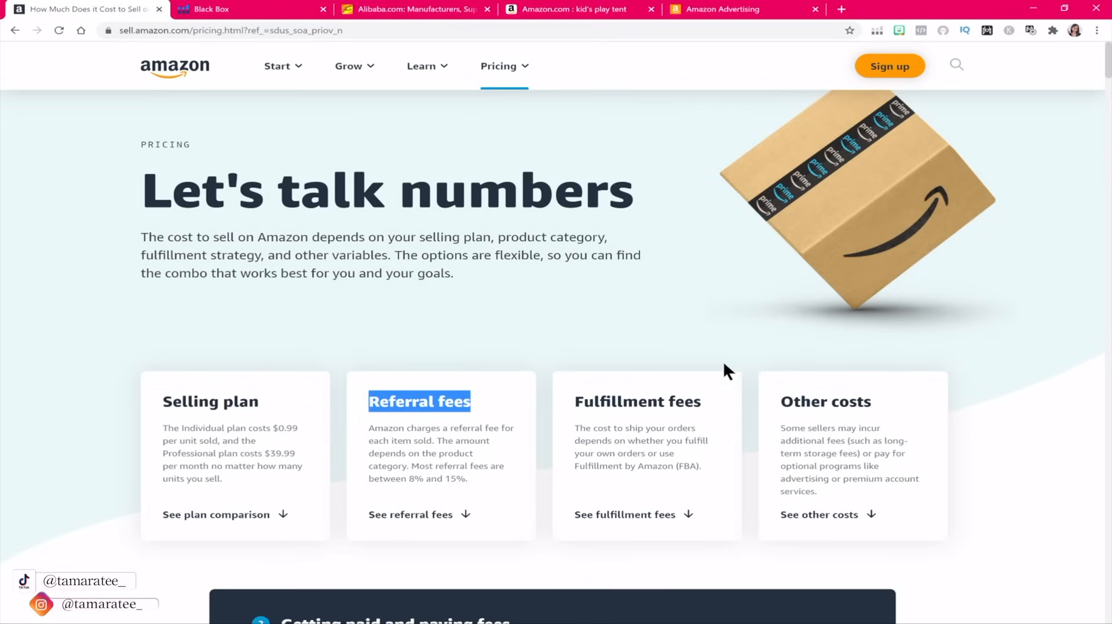
pyautogui.moveTo(702, 402); pyautogui.dragTo(551, 336)
pyautogui.click(549, 324)
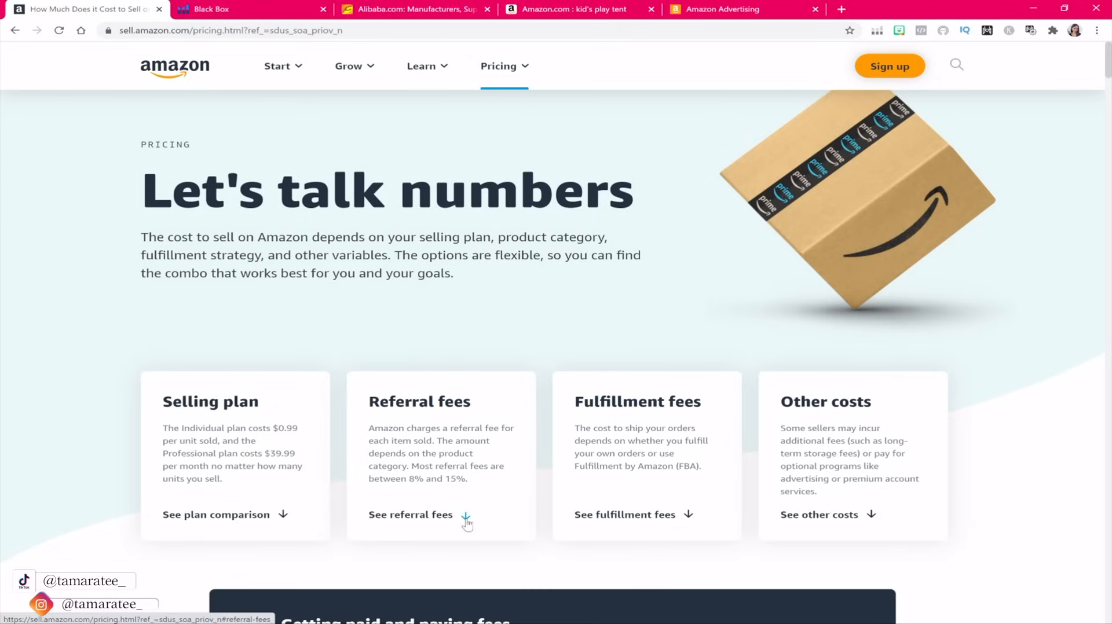
# View the fulfillment fees section, then highlight the Individual and Professional plan prices in the Selling plan card.
pyautogui.click(624, 514)
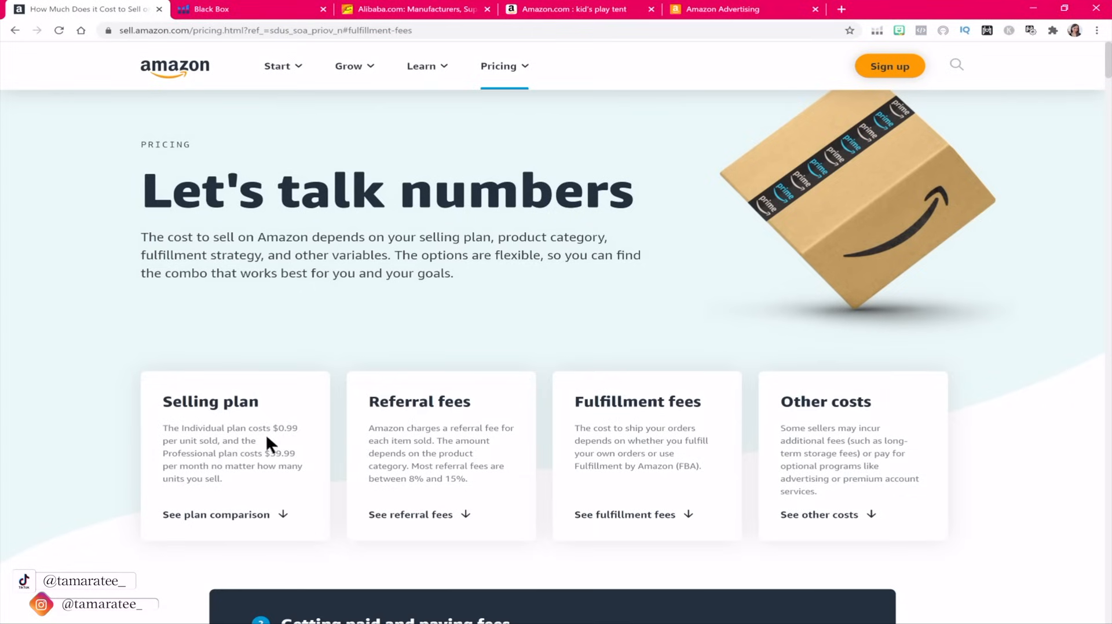
pyautogui.doubleClick(289, 432)
pyautogui.moveTo(265, 454); pyautogui.dragTo(297, 451)
# Open the FBA fulfillment fees (non-apparel) table and highlight the per-unit fees for the smaller tiers and the Large standard tier name.
pyautogui.click(631, 514)
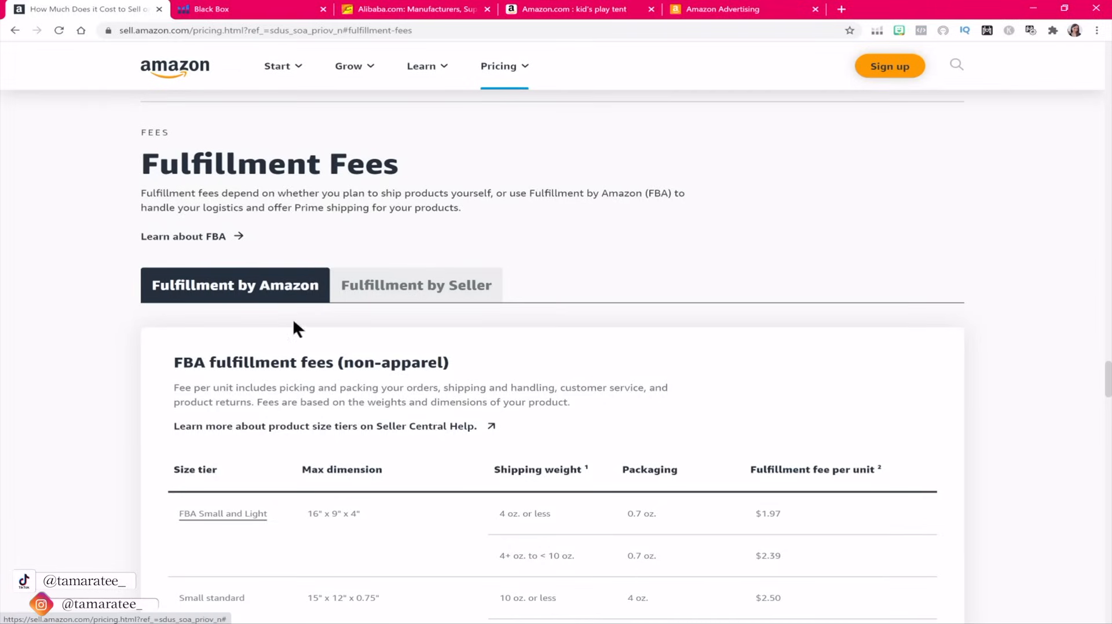
pyautogui.scroll(-4, 980, 360)
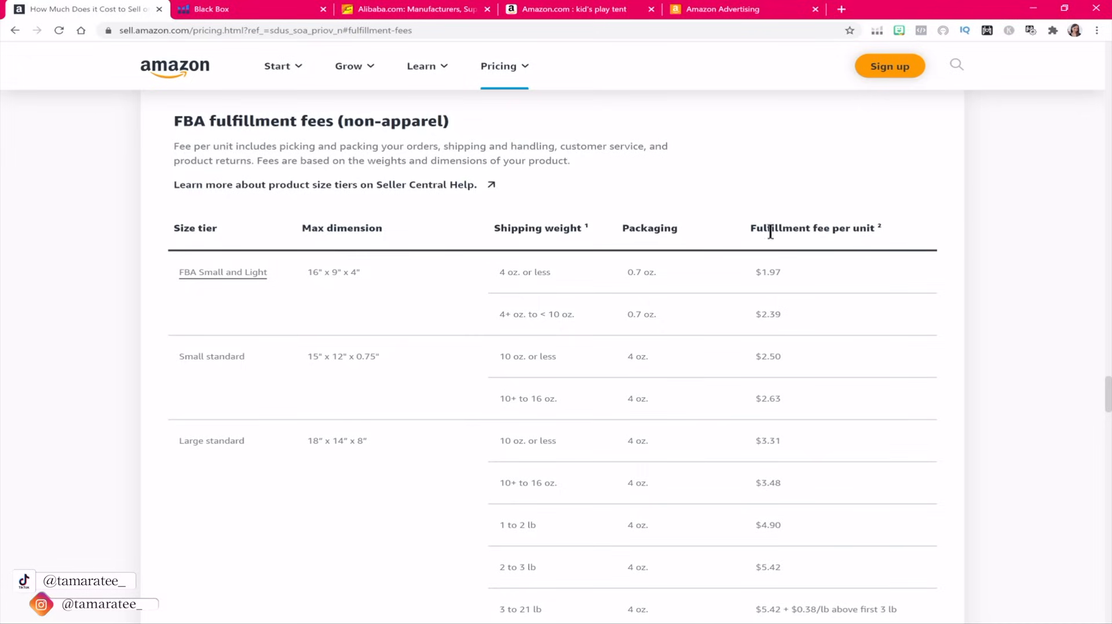
pyautogui.moveTo(754, 223); pyautogui.dragTo(880, 229)
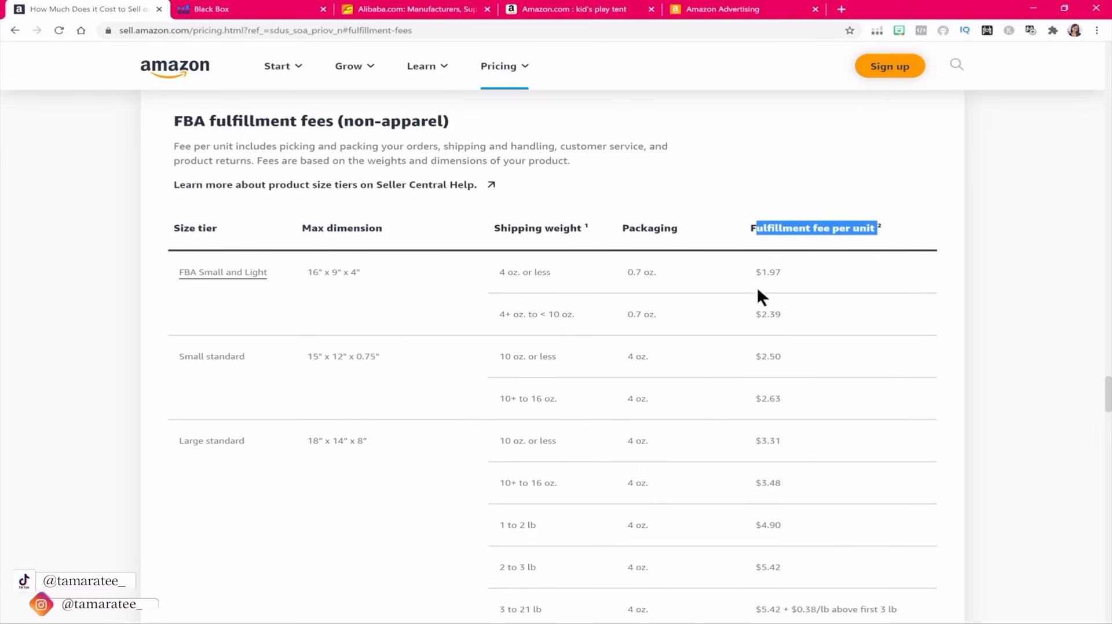
pyautogui.moveTo(756, 272); pyautogui.dragTo(779, 270)
pyautogui.moveTo(756, 314); pyautogui.dragTo(782, 315)
pyautogui.moveTo(756, 356); pyautogui.dragTo(782, 358)
pyautogui.moveTo(761, 399); pyautogui.dragTo(784, 398)
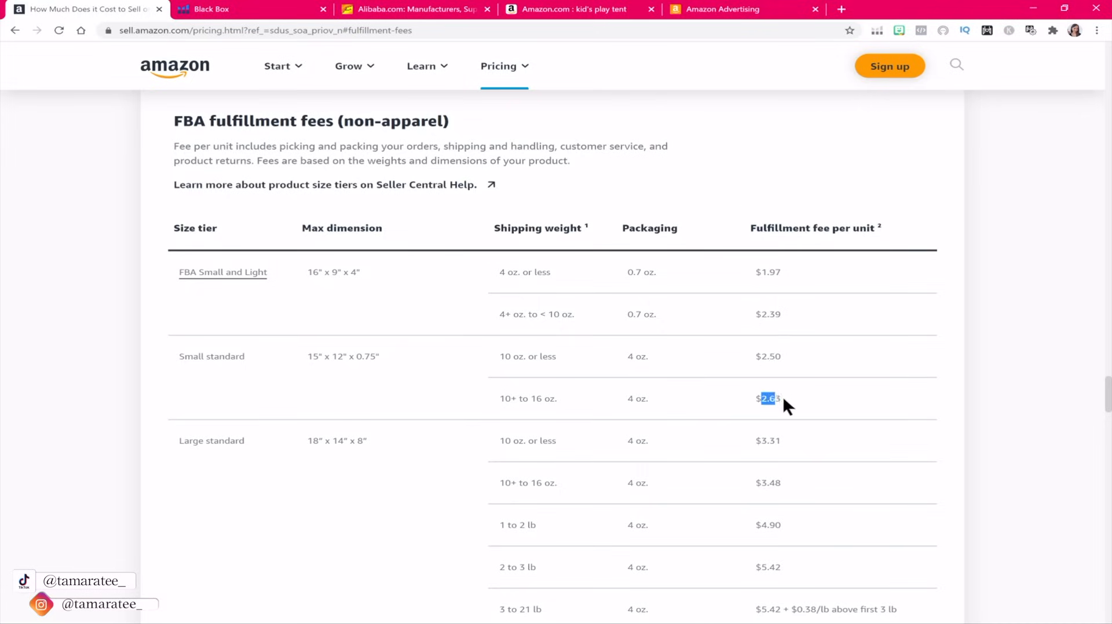
pyautogui.click(963, 285)
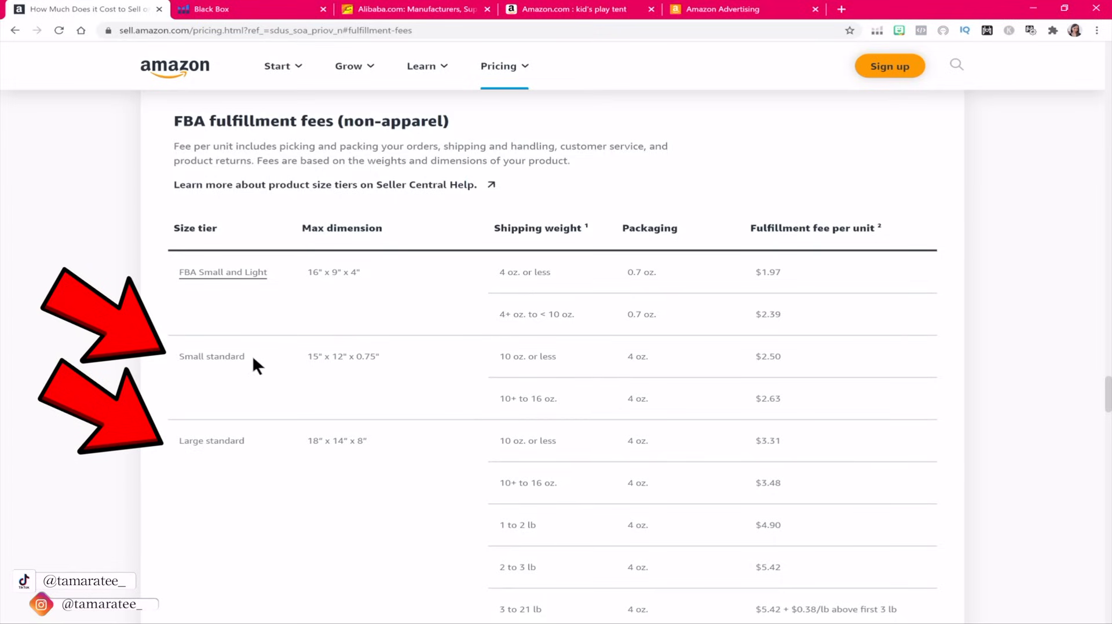
pyautogui.moveTo(177, 440); pyautogui.dragTo(234, 446)
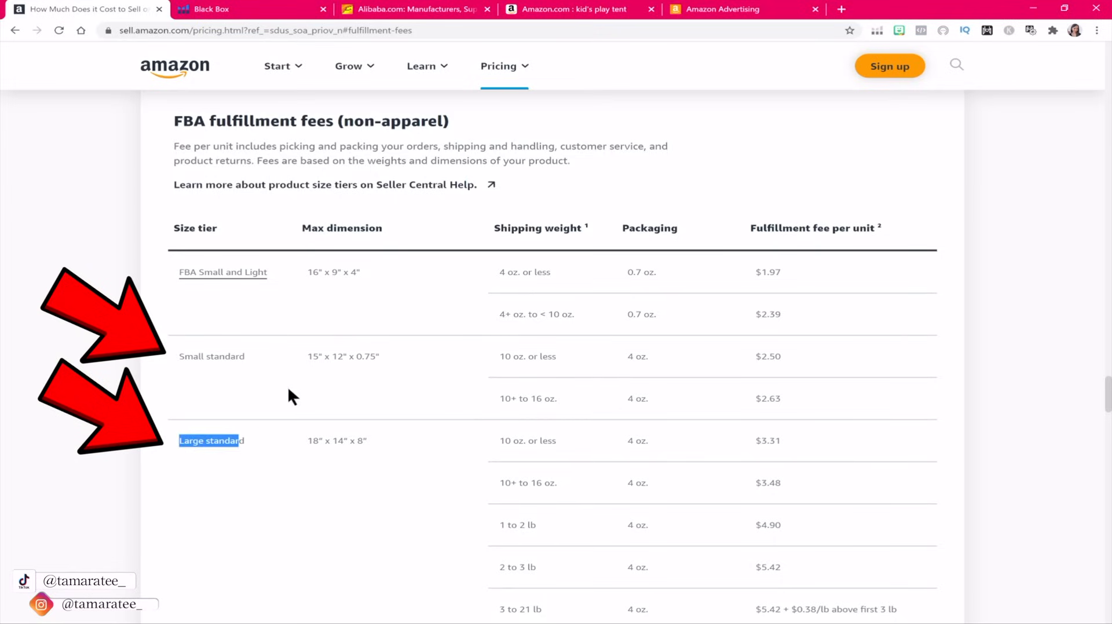
pyautogui.click(272, 353)
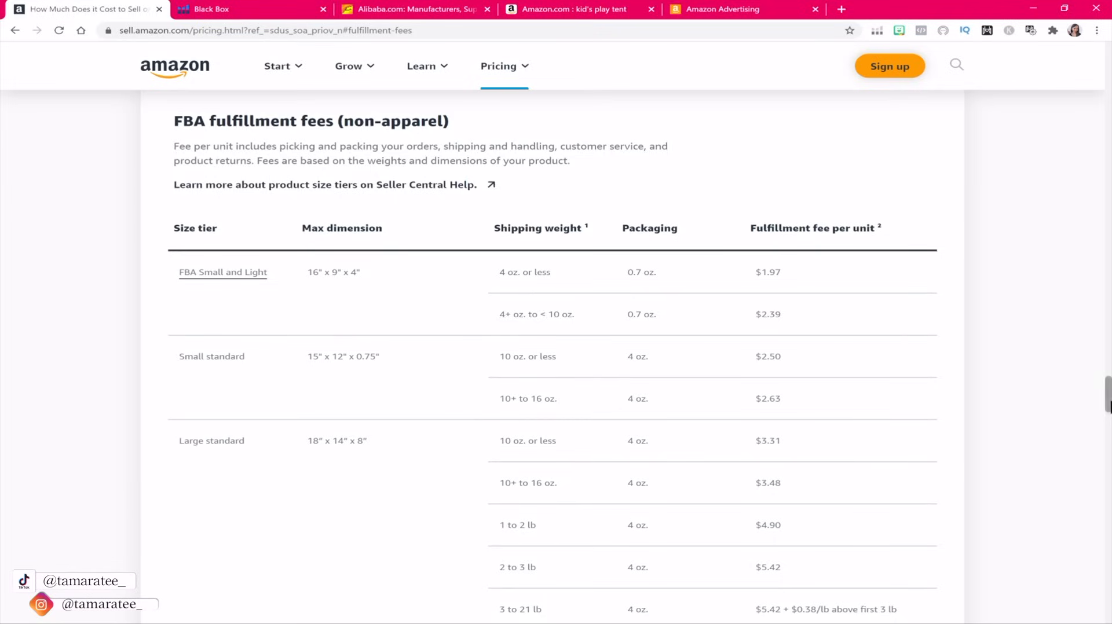
# Highlight the per-unit fulfillment fees for the Small oversize and Medium oversize tiers, then clear the selection.
pyautogui.scroll(-4, 388, 322)
pyautogui.scroll(-2, 553, 354)
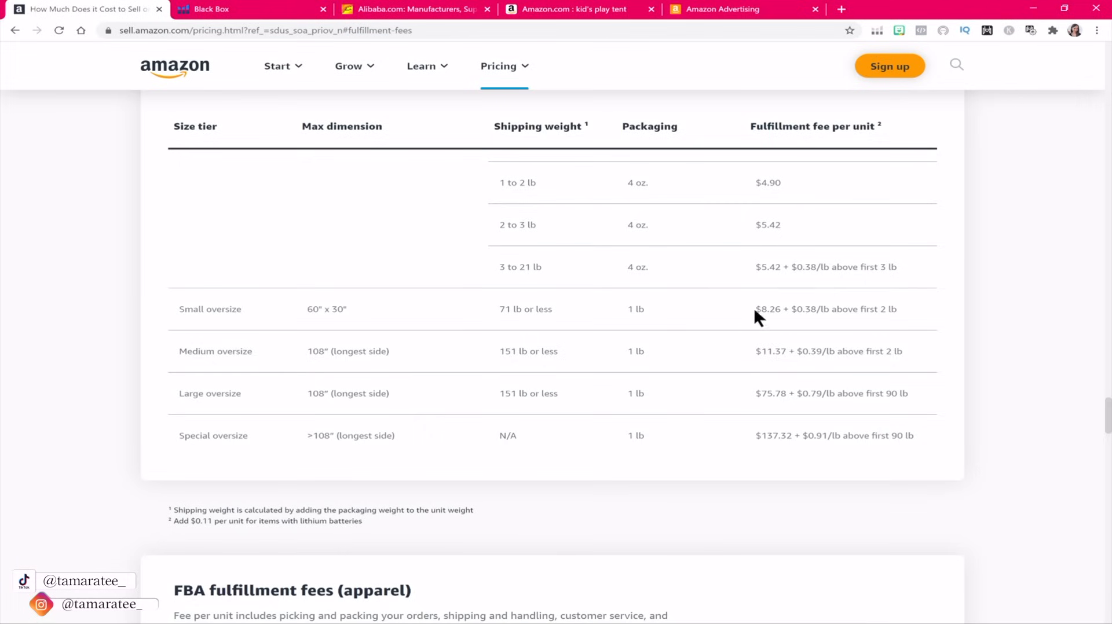
pyautogui.moveTo(754, 310); pyautogui.dragTo(881, 314)
pyautogui.moveTo(754, 350); pyautogui.dragTo(880, 363)
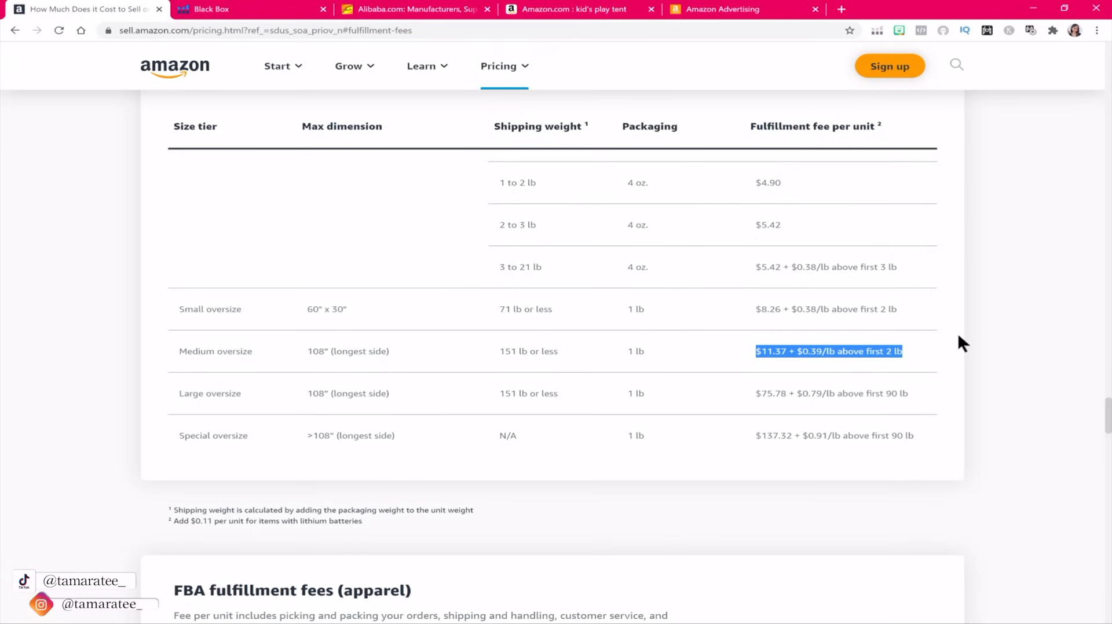
pyautogui.click(884, 266)
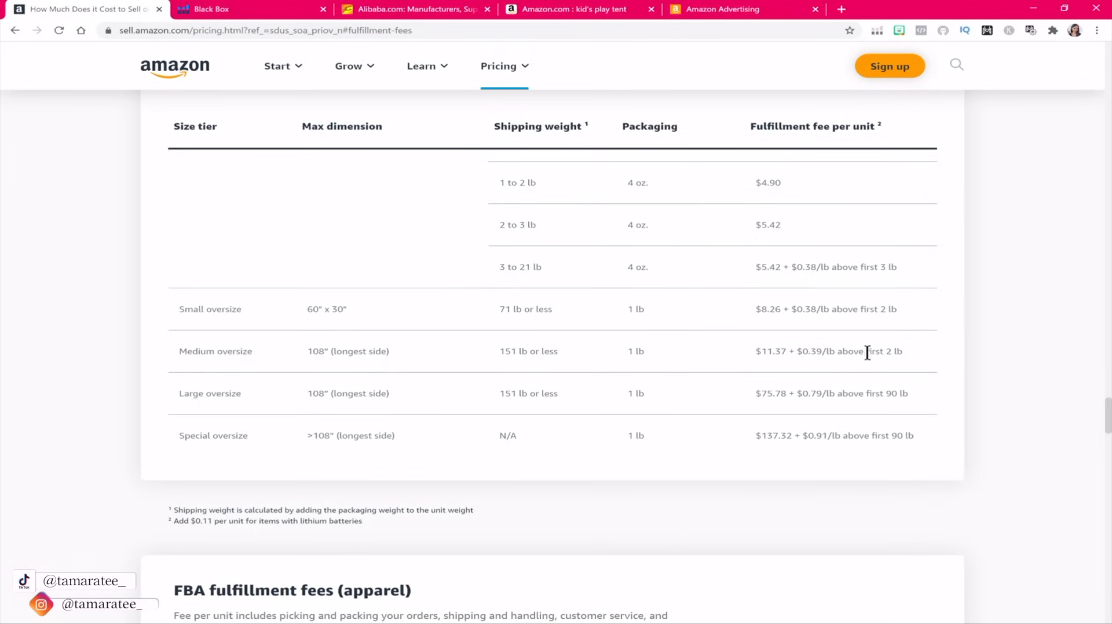
# Highlight the table rows from FBA Small and Light through Large standard 2 to 3 lb, then the $3.48 fee.
pyautogui.moveTo(1109, 404); pyautogui.dragTo(1109, 383)
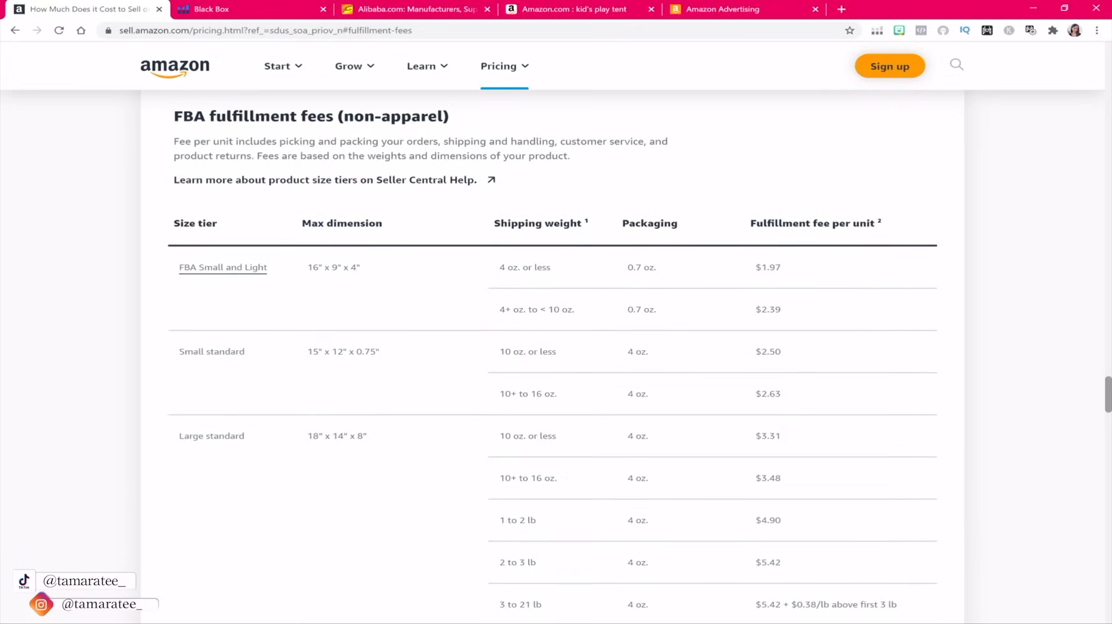
pyautogui.moveTo(178, 261); pyautogui.dragTo(910, 545)
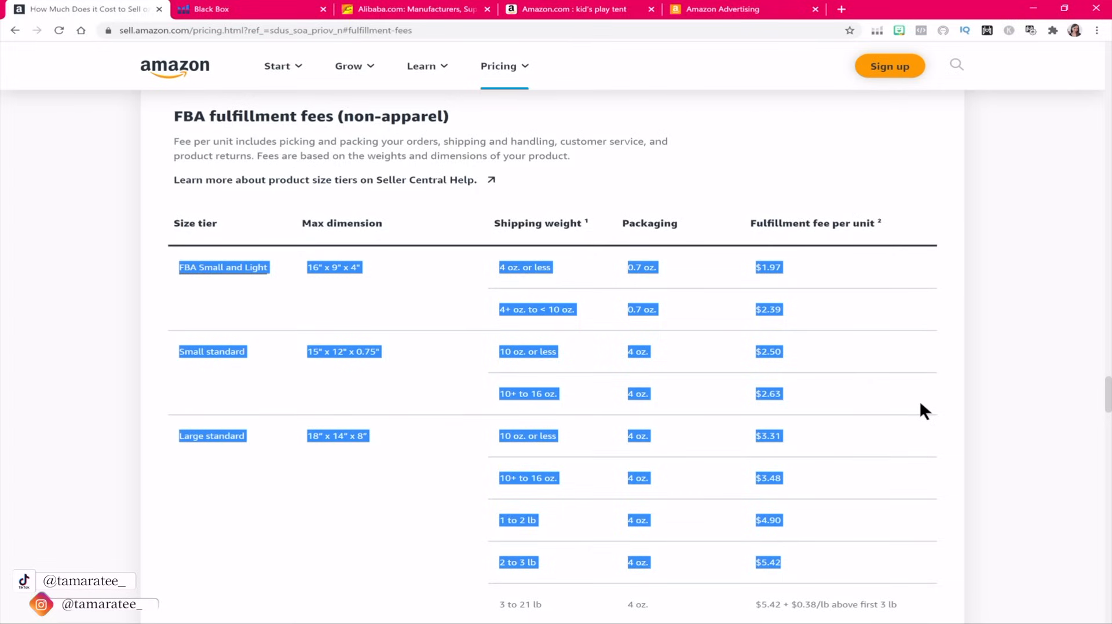
pyautogui.click(931, 390)
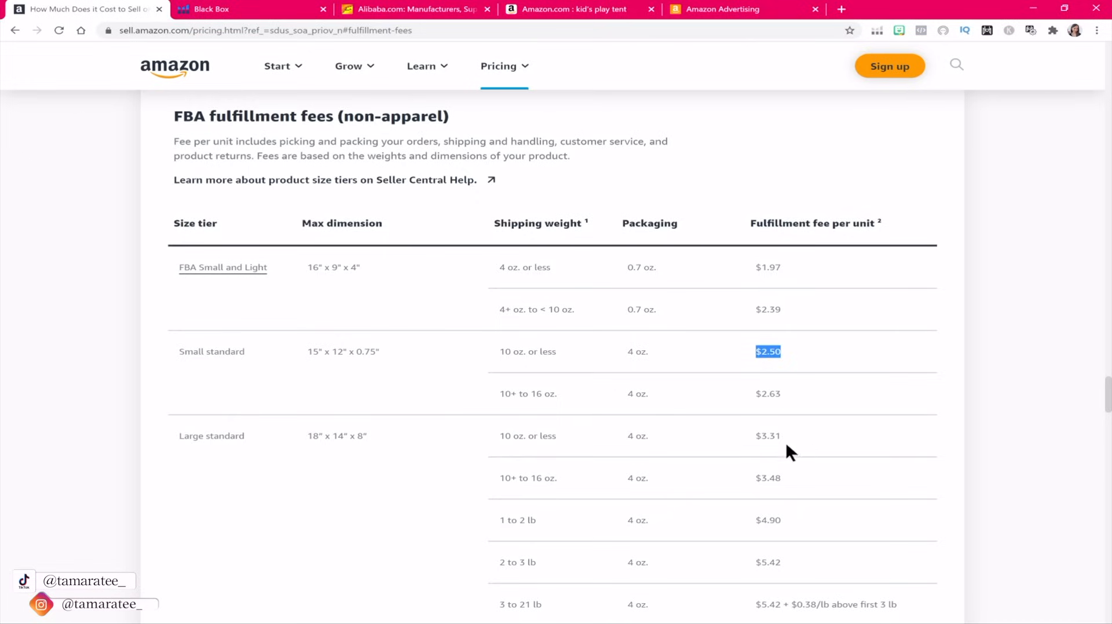
pyautogui.moveTo(753, 479); pyautogui.dragTo(777, 480)
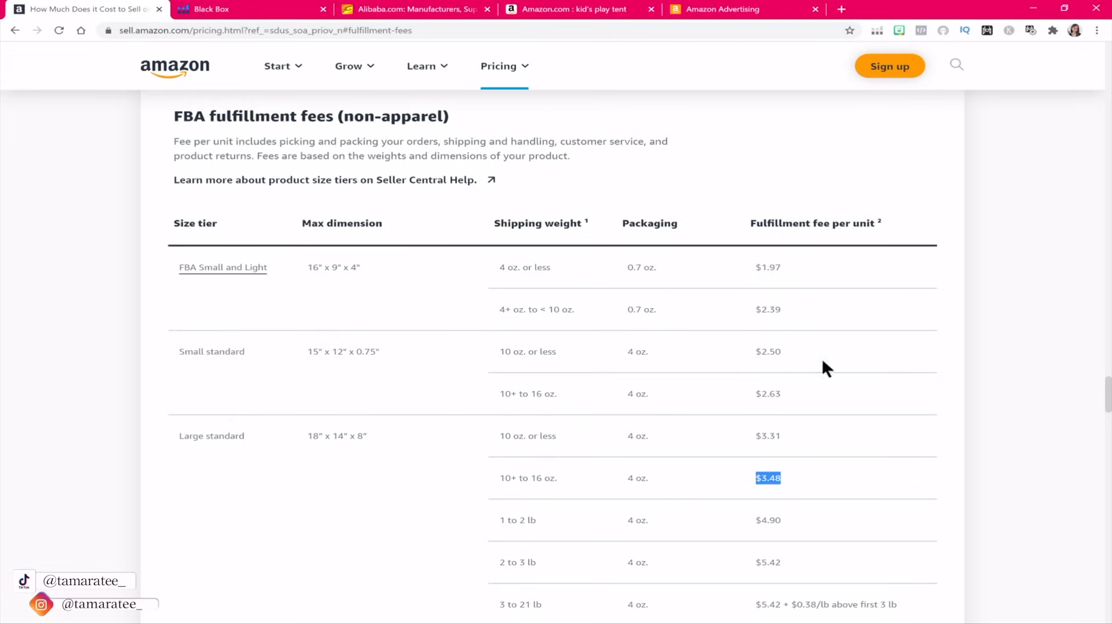
pyautogui.click(828, 398)
# In the Other costs section, expand Inventory fees and review the additional selling fees and optional programs.
pyautogui.moveTo(1109, 394); pyautogui.dragTo(1109, 384)
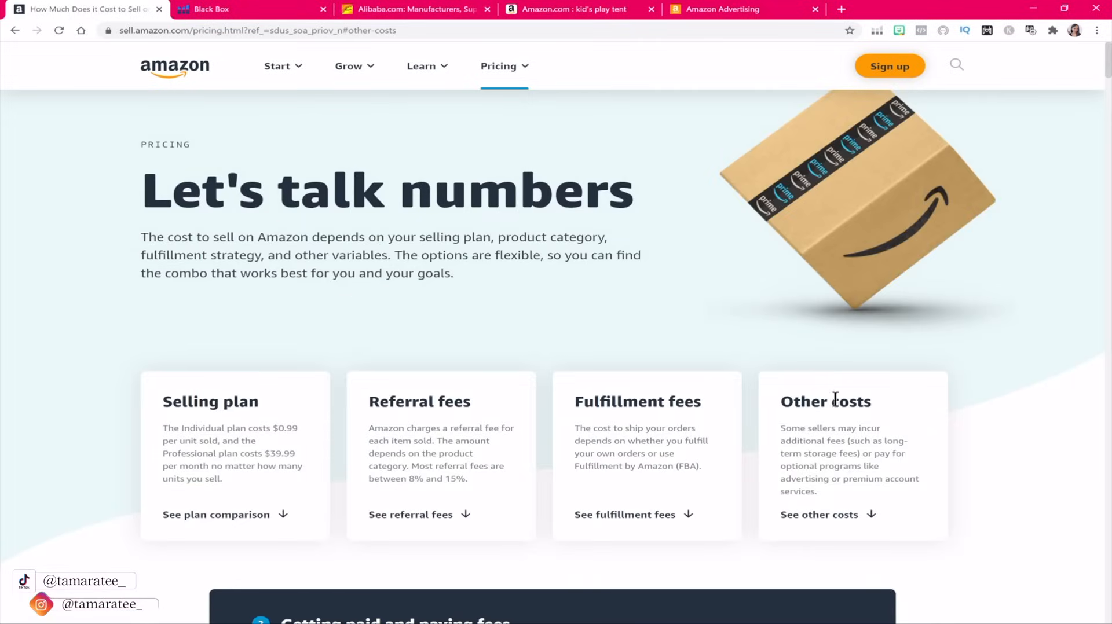
pyautogui.click(828, 512)
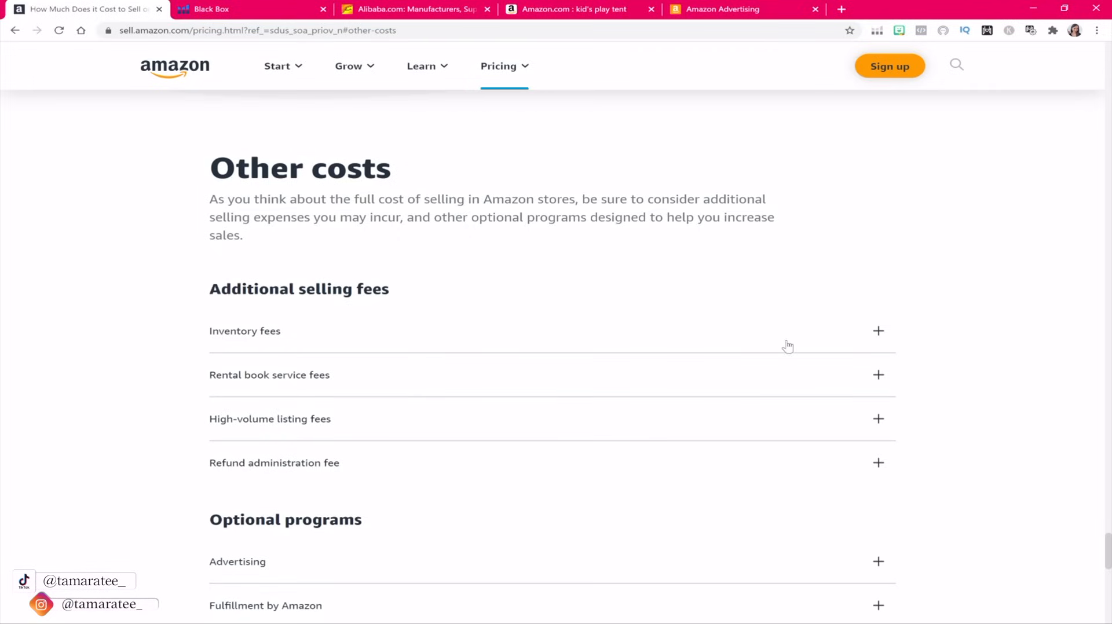
pyautogui.click(880, 331)
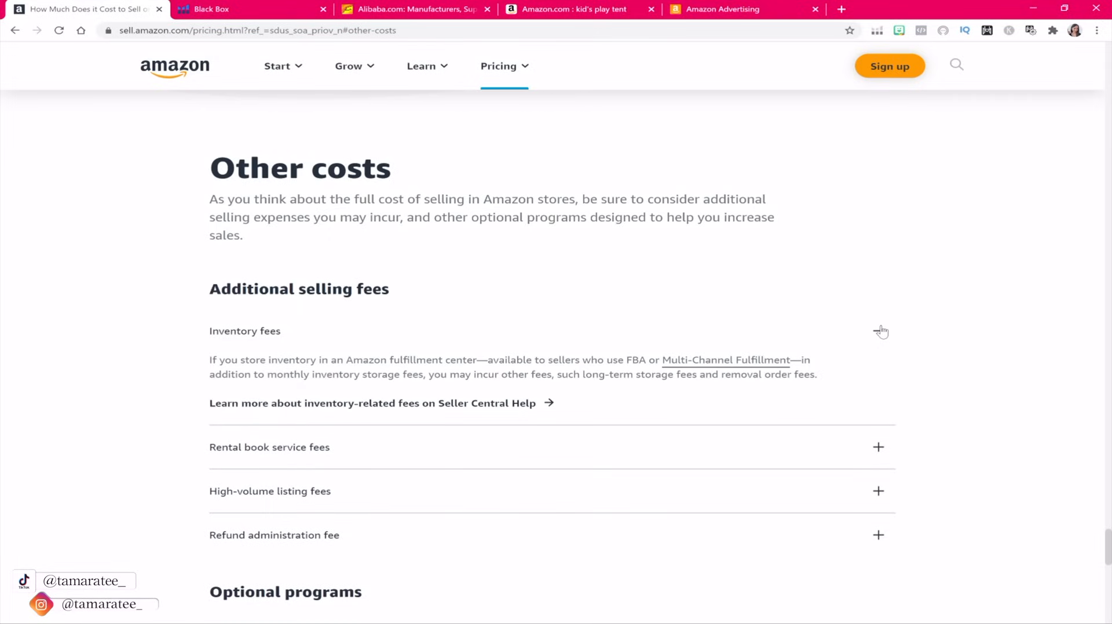
pyautogui.scroll(-2, 1107, 550)
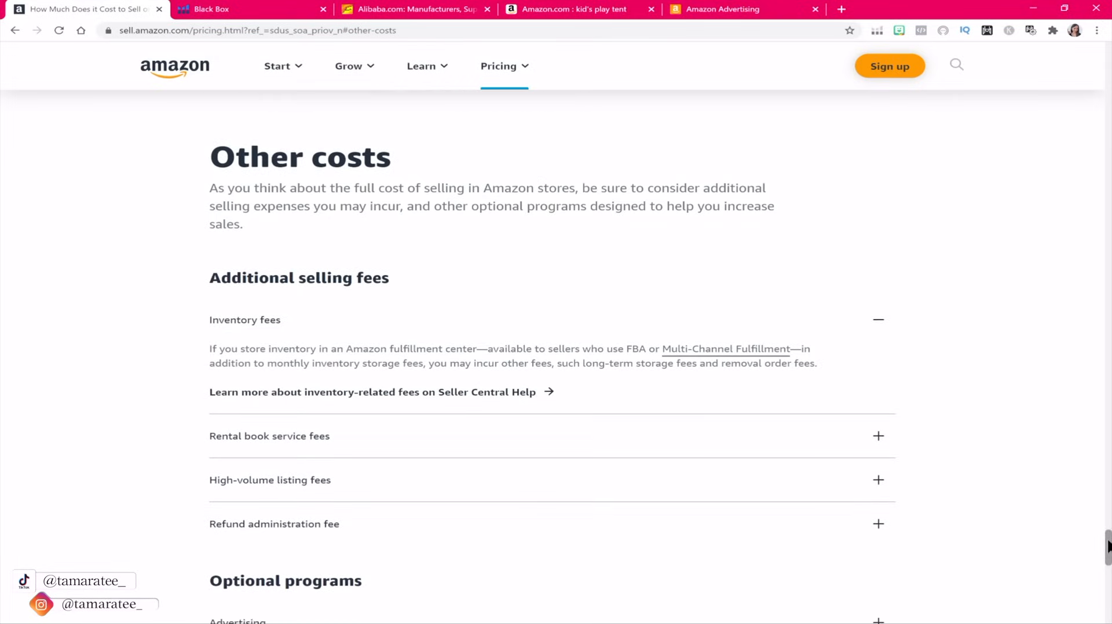
pyautogui.scroll(-1, 1107, 554)
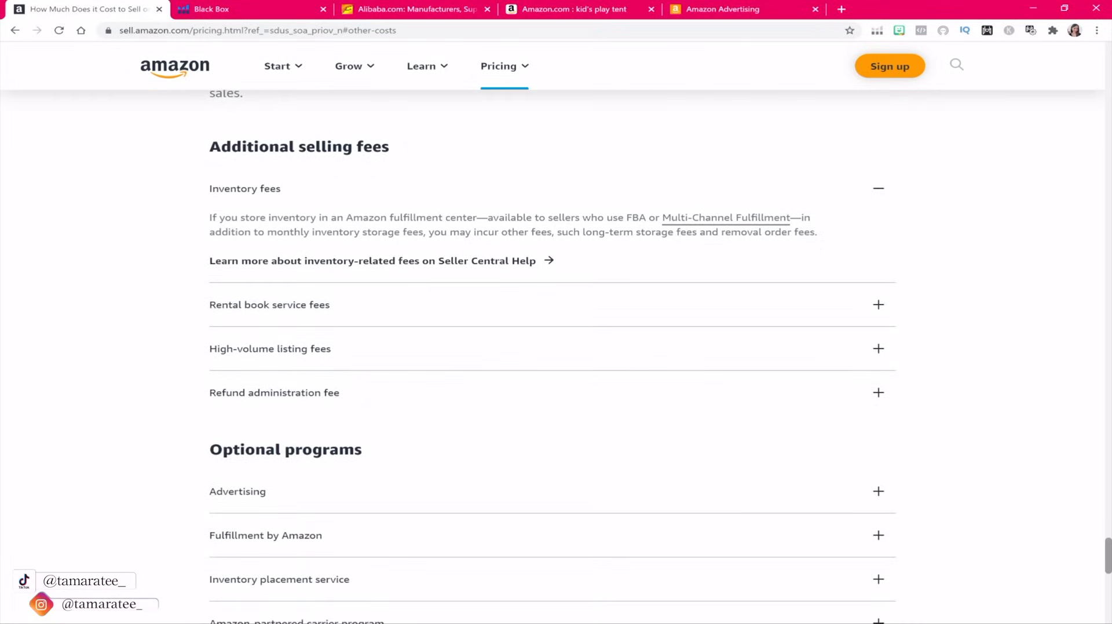
pyautogui.scroll(-1, 1107, 554)
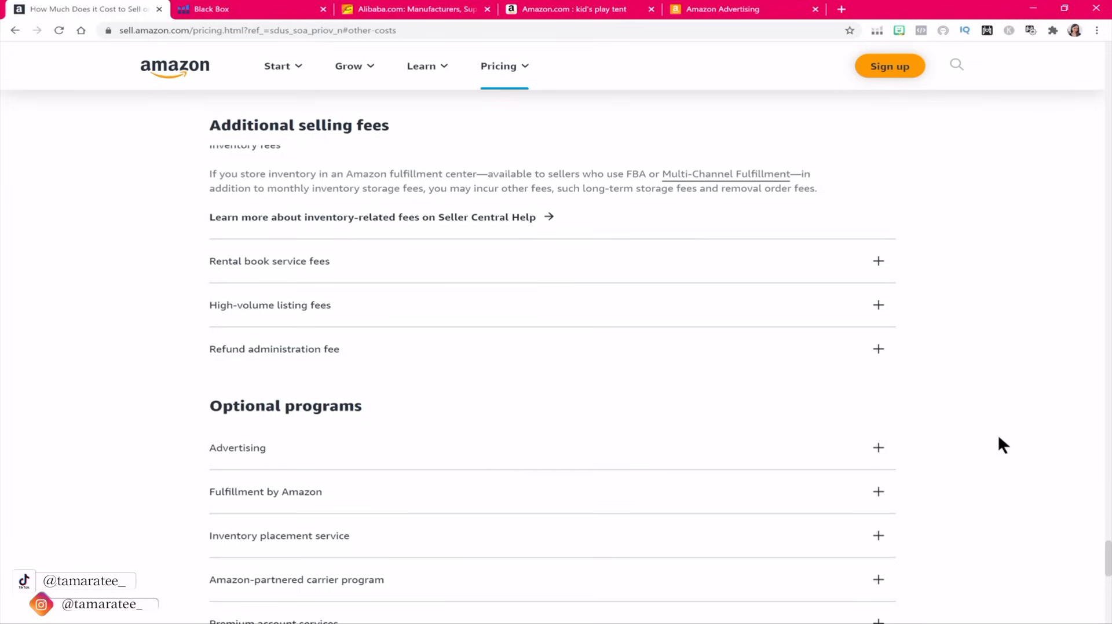
pyautogui.scroll(-1, 1108, 559)
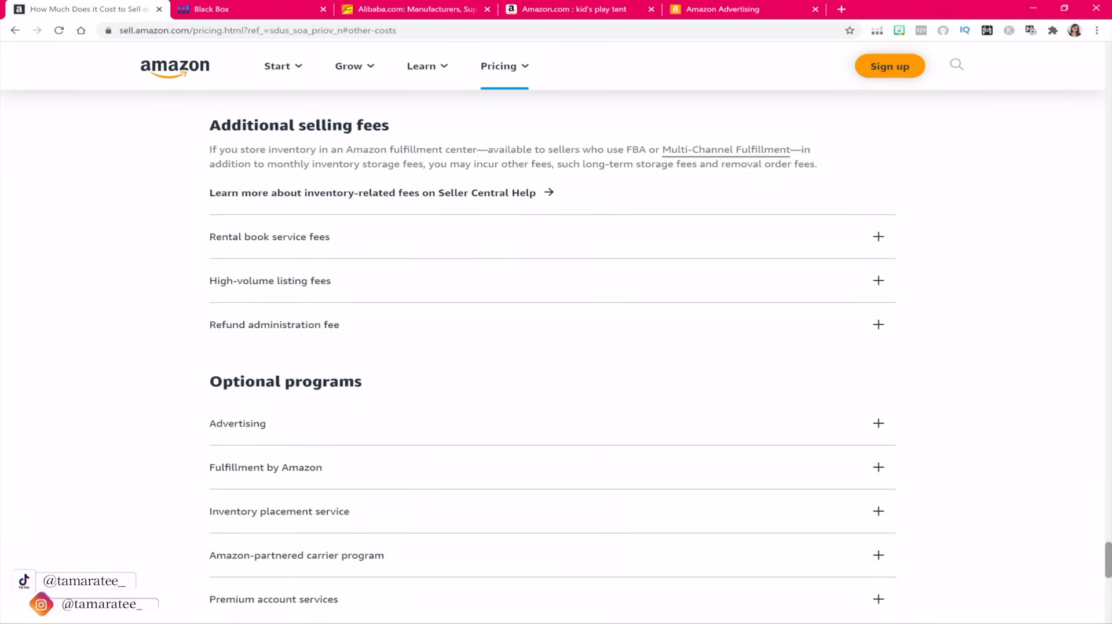
pyautogui.moveTo(1108, 559); pyautogui.dragTo(1109, 561)
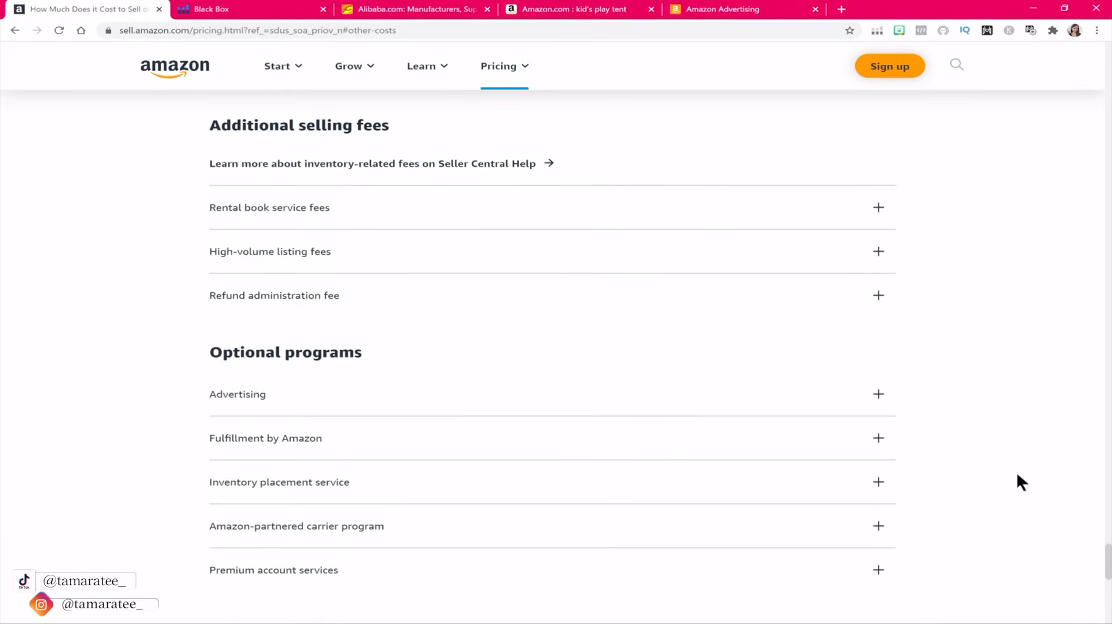
# Expand the Advertising optional program, then switch the fulfillment fees to Fulfillment by Seller and review its shipping credits.
pyautogui.click(877, 398)
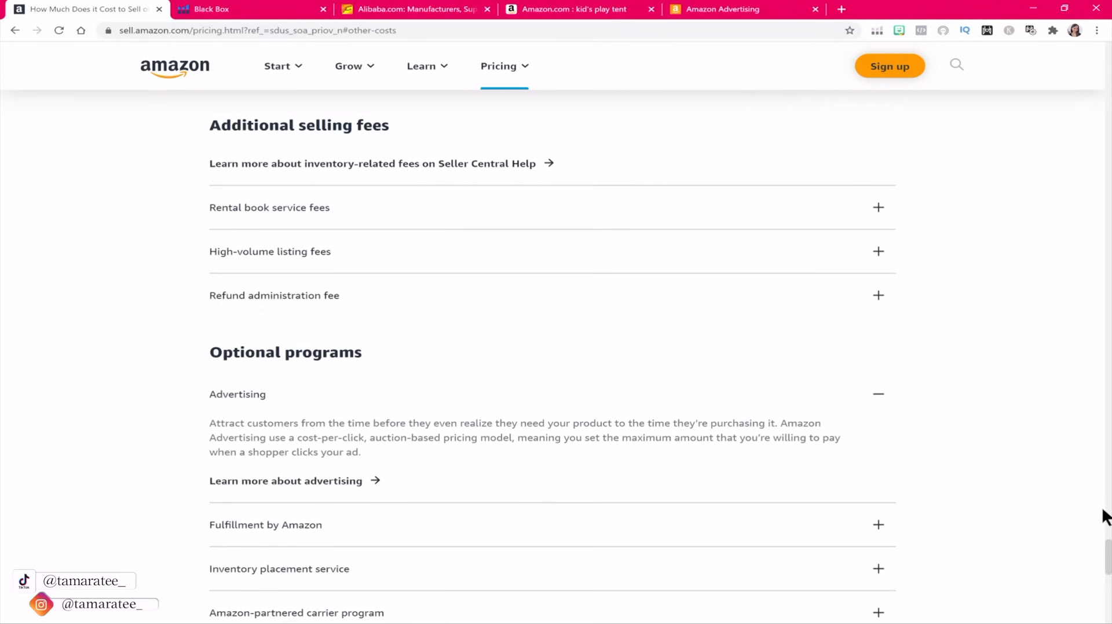
pyautogui.moveTo(1109, 557); pyautogui.dragTo(1109, 379)
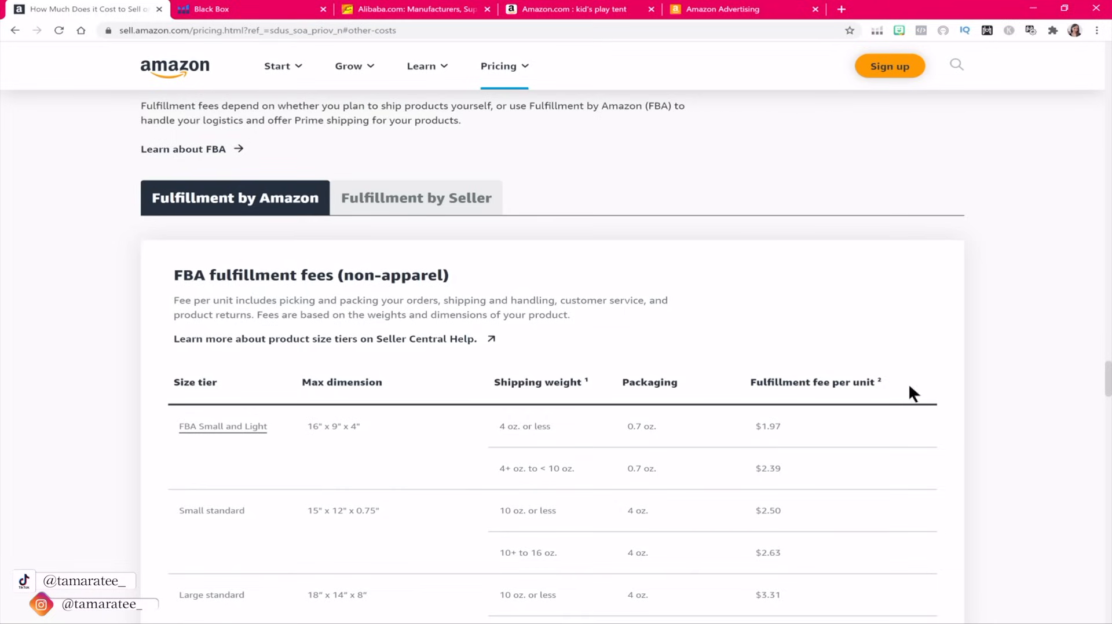
pyautogui.click(399, 204)
pyautogui.scroll(-1, 398, 204)
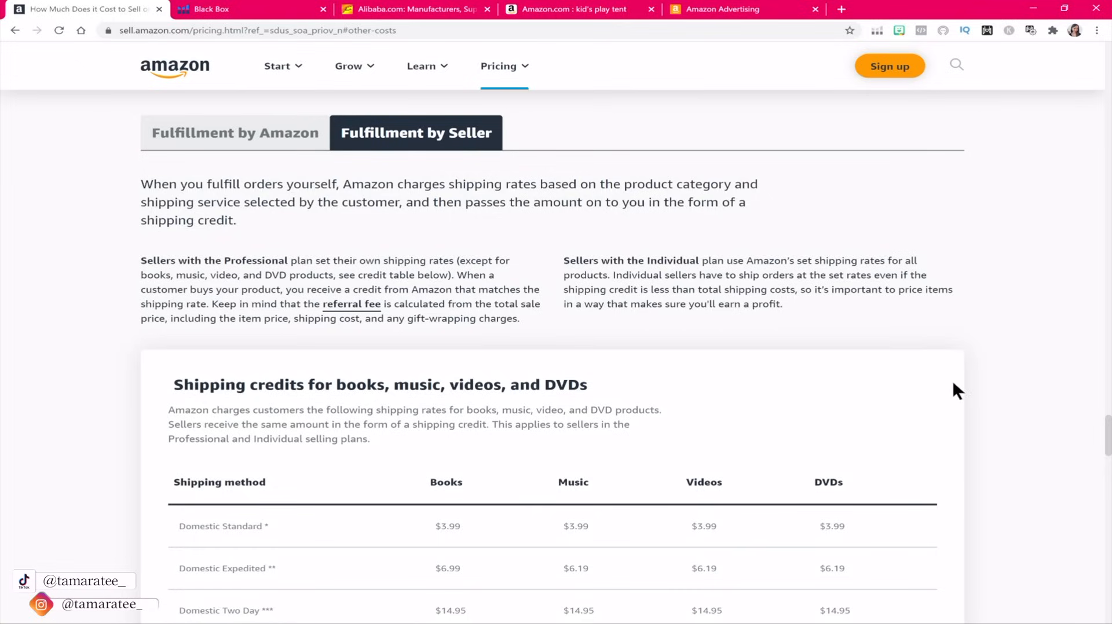
pyautogui.moveTo(1109, 429); pyautogui.dragTo(1109, 474)
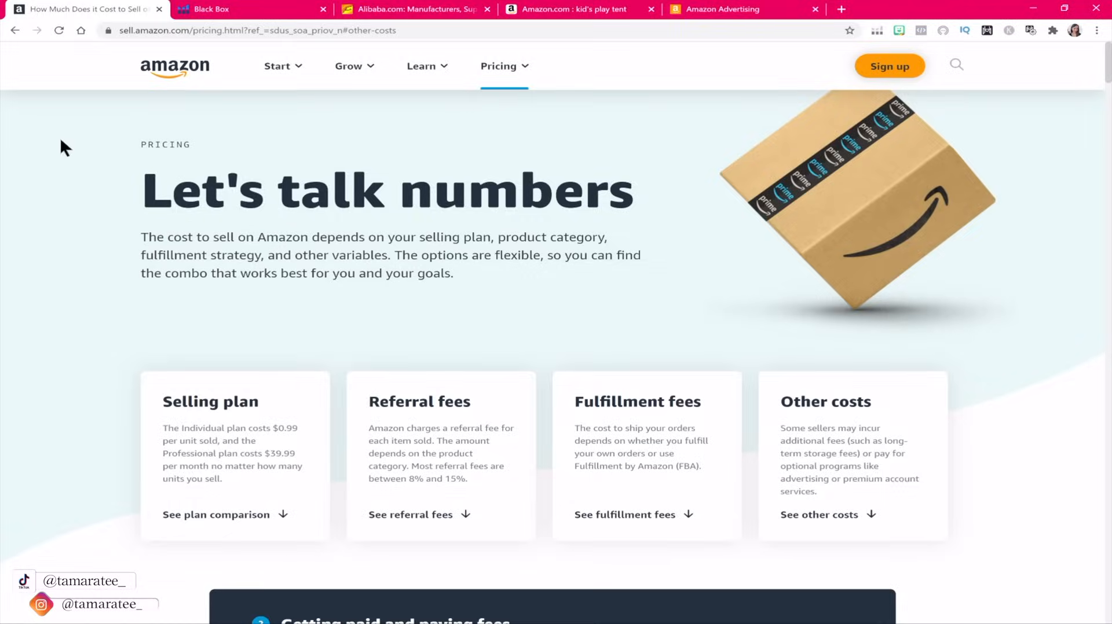
# Switch to Helium 10's Black Box product research and expand the advanced filters.
pyautogui.click(229, 10)
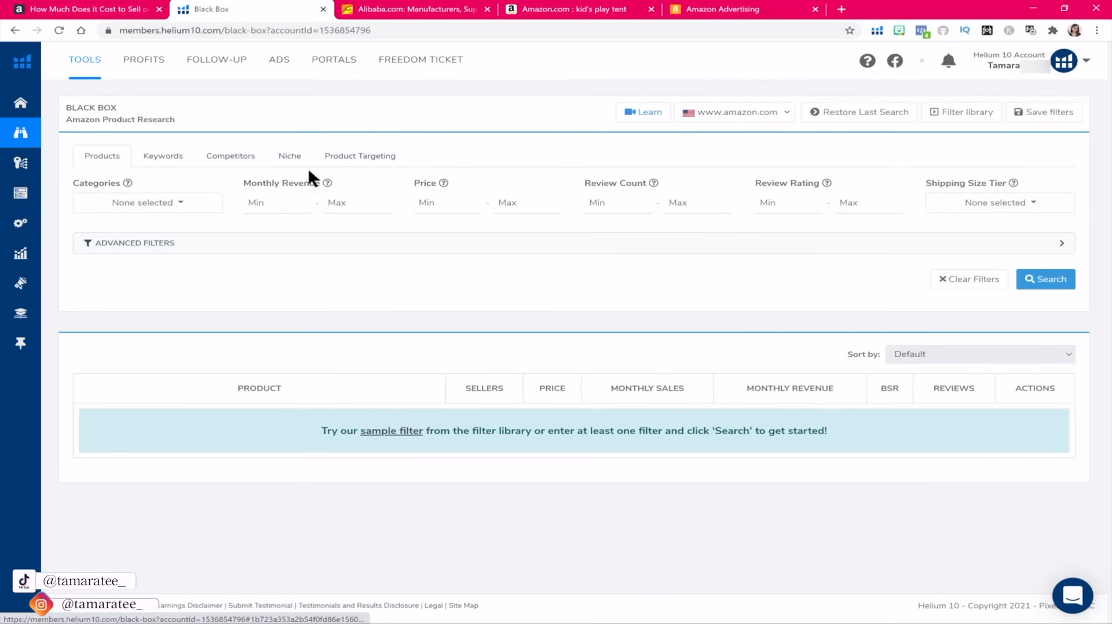
pyautogui.moveTo(115, 141)
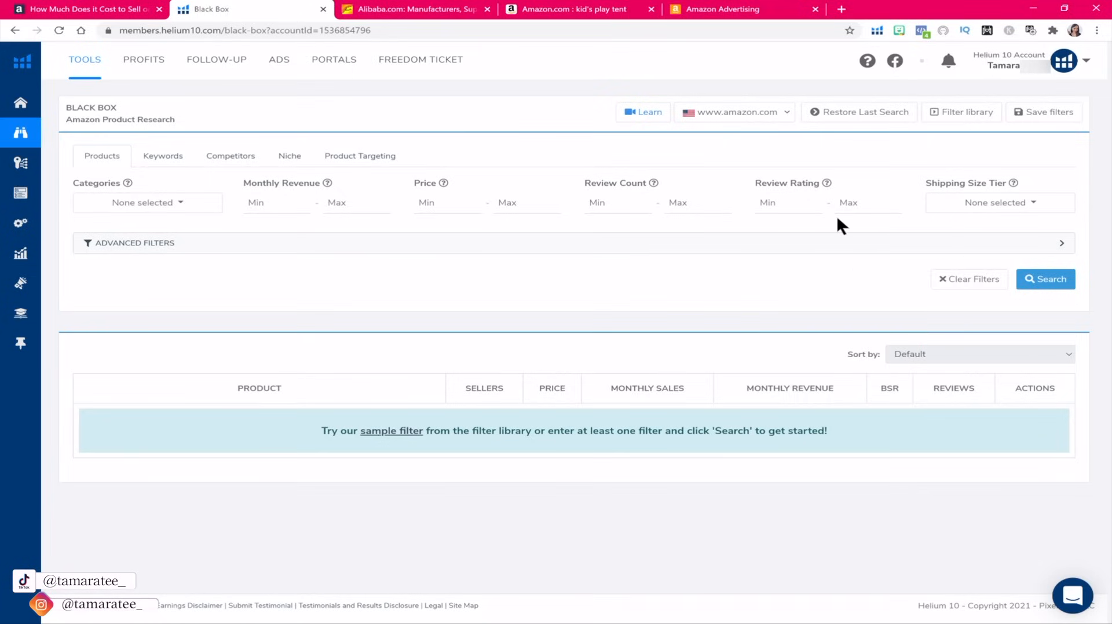
pyautogui.click(406, 253)
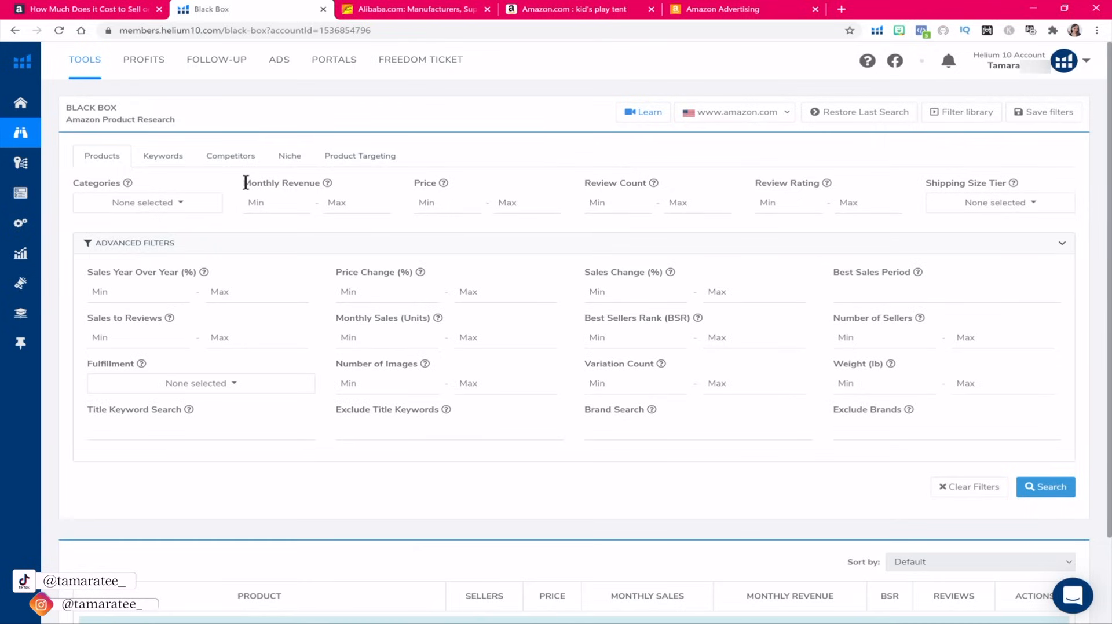
# Set the Monthly Revenue filter to a minimum of 1 and a maximum of 500.
pyautogui.moveTo(246, 183); pyautogui.dragTo(318, 181)
pyautogui.click(281, 204)
pyautogui.write('1')
pyautogui.click(347, 205)
pyautogui.write('500')
# Look over the product categories available for filtering, then close the list without selecting any.
pyautogui.click(182, 208)
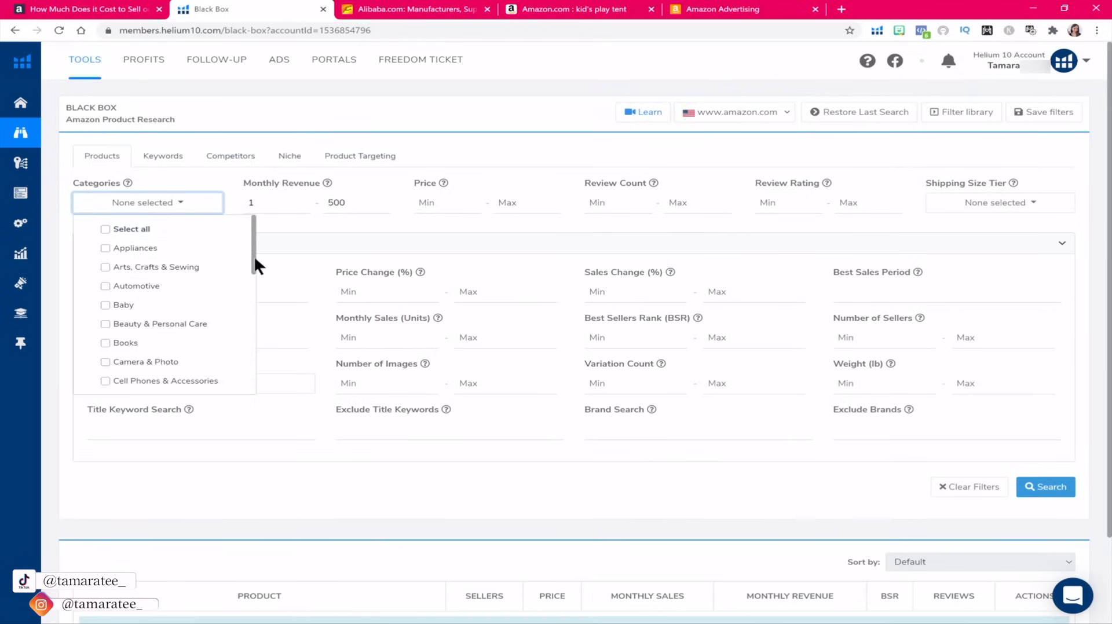
pyautogui.moveTo(254, 258)
pyautogui.mouseDown()
pyautogui.moveTo(255, 272)
pyautogui.moveTo(254, 247)
pyautogui.mouseUp()
pyautogui.click(467, 145)
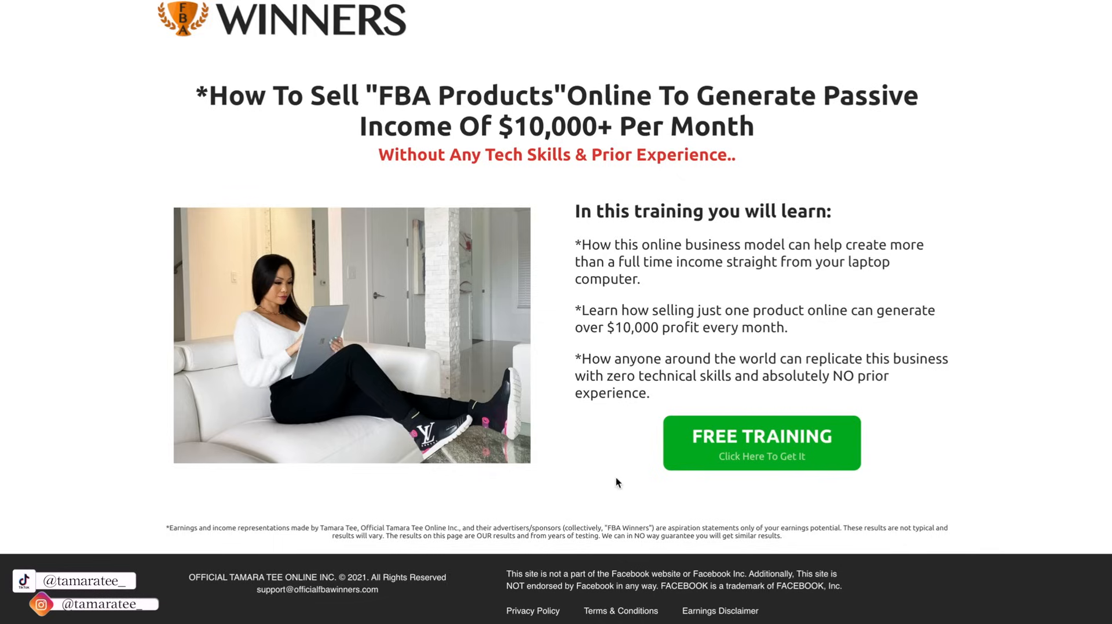
pyautogui.click(791, 440)
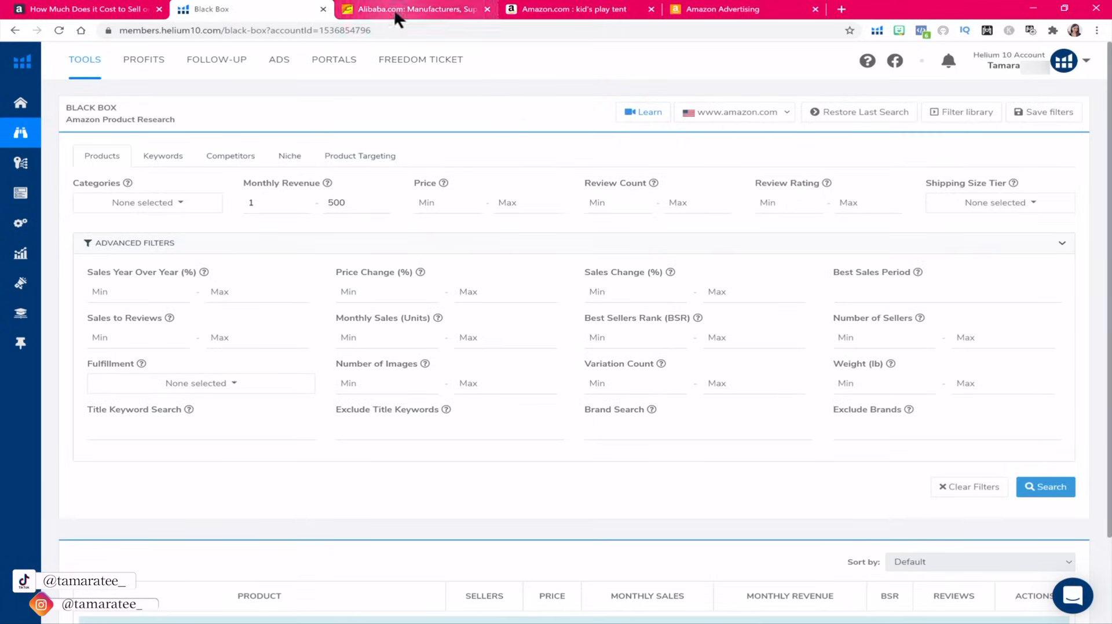
# Switch to Alibaba.com and examine the homepage's product sections, quotation request form, trade services and supplier regions, then return to the start.
pyautogui.click(399, 9)
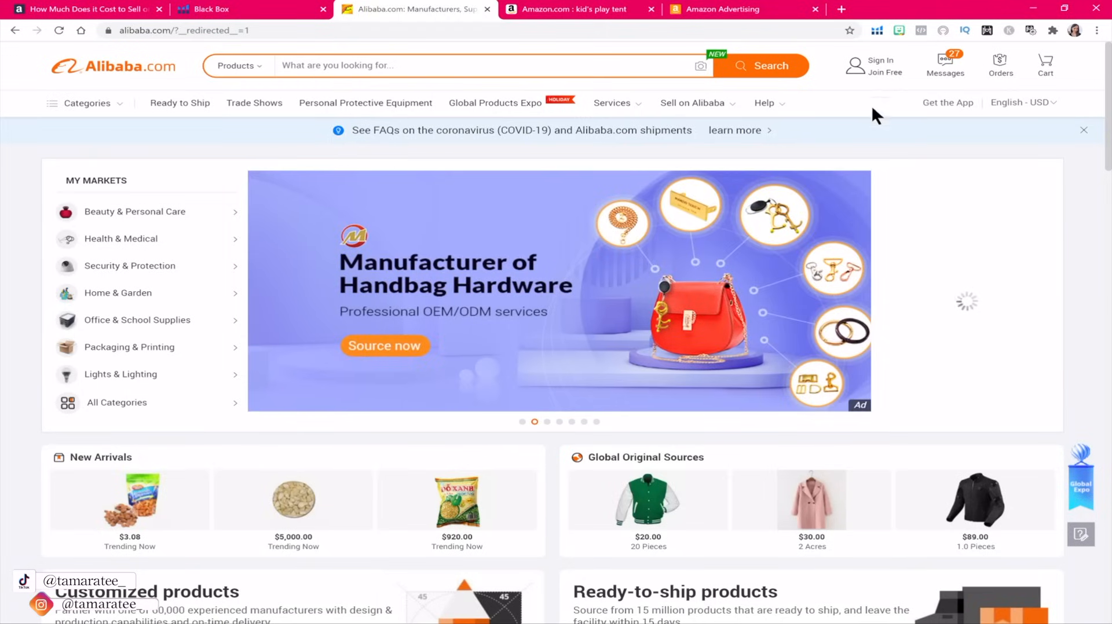
pyautogui.scroll(-4, 872, 106)
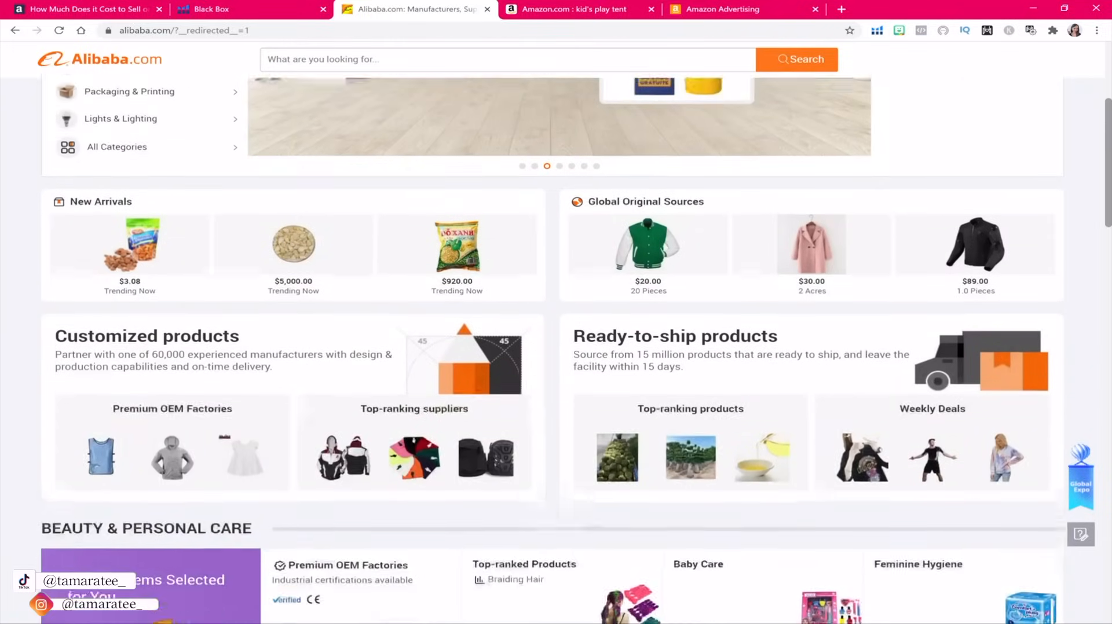
pyautogui.scroll(-6, 556, 347)
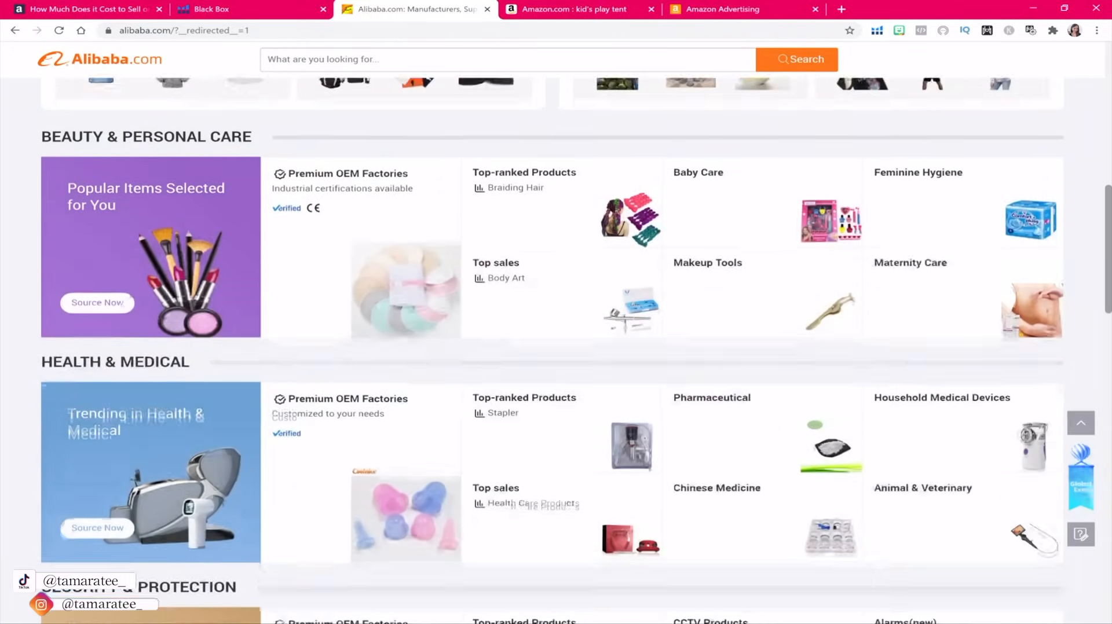
pyautogui.scroll(-2, 556, 348)
pyautogui.scroll(-11, 556, 347)
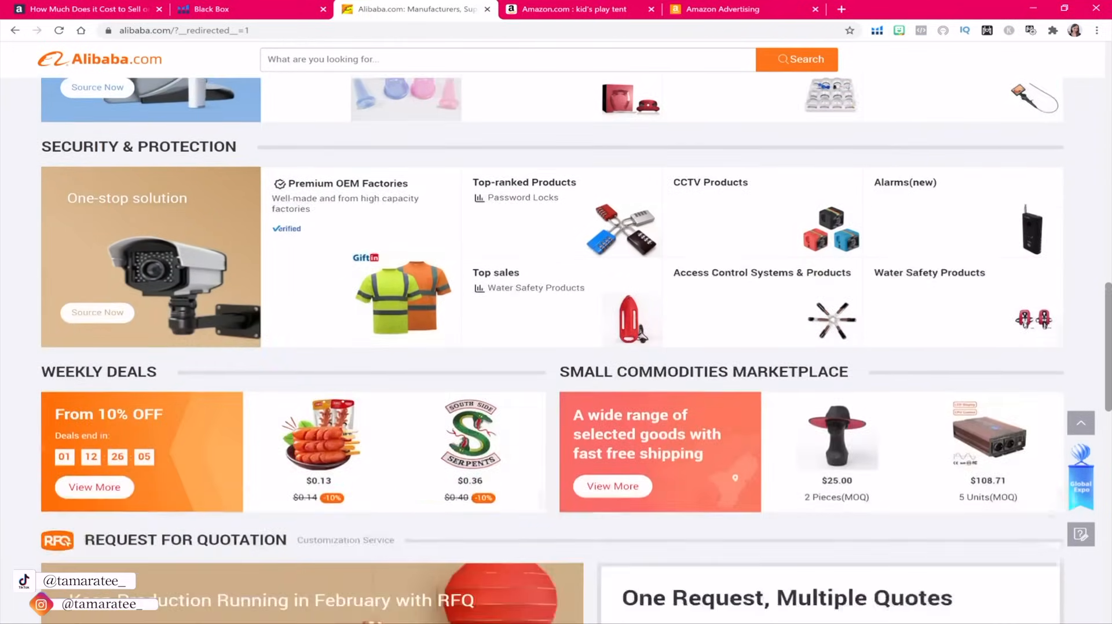
pyautogui.scroll(-3, 556, 347)
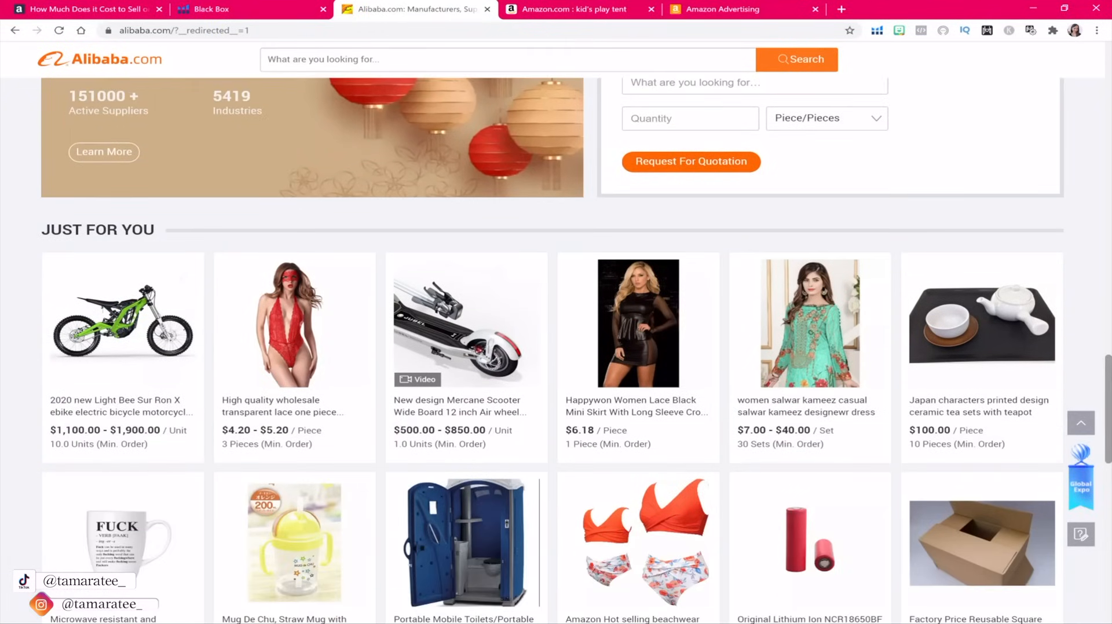
pyautogui.scroll(-4, 556, 348)
pyautogui.scroll(-5, 556, 348)
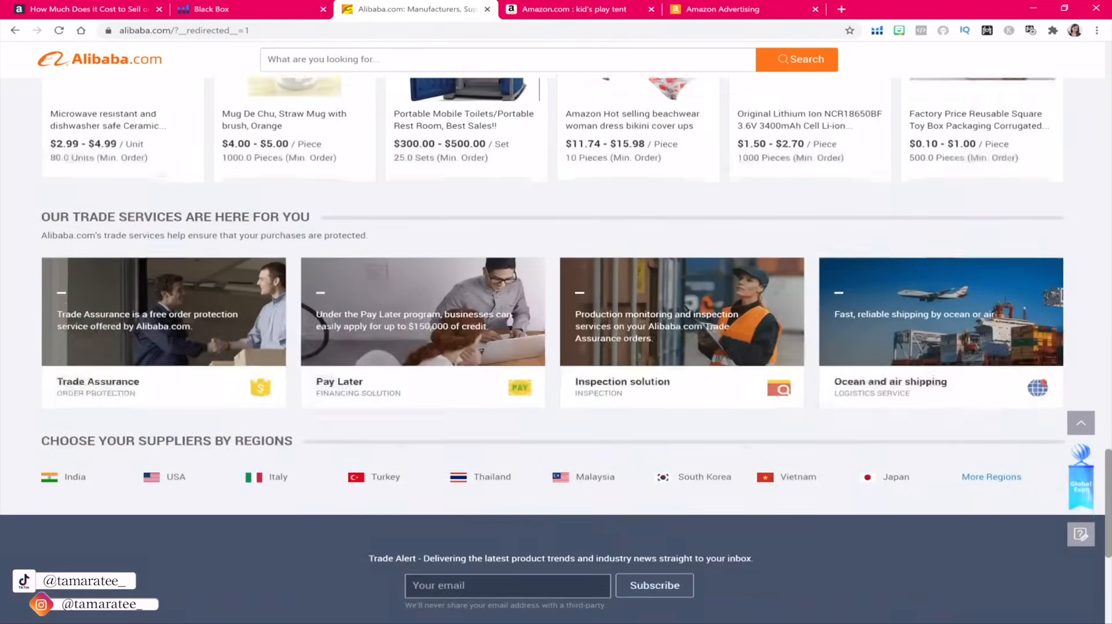
pyautogui.scroll(2, 556, 348)
pyautogui.scroll(14, 556, 348)
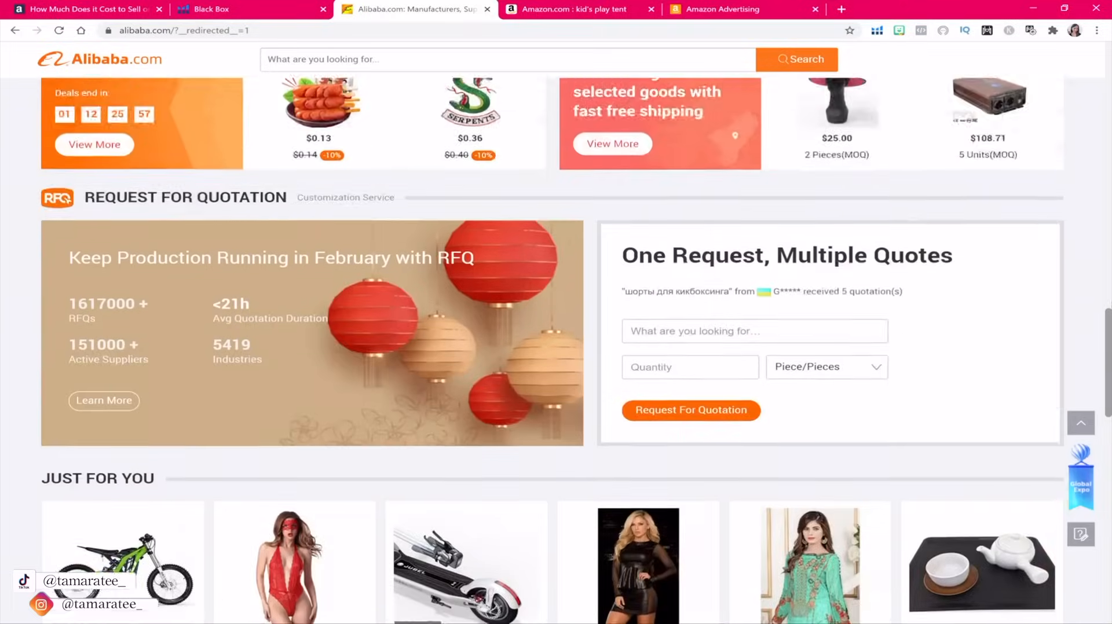
pyautogui.scroll(7, 556, 348)
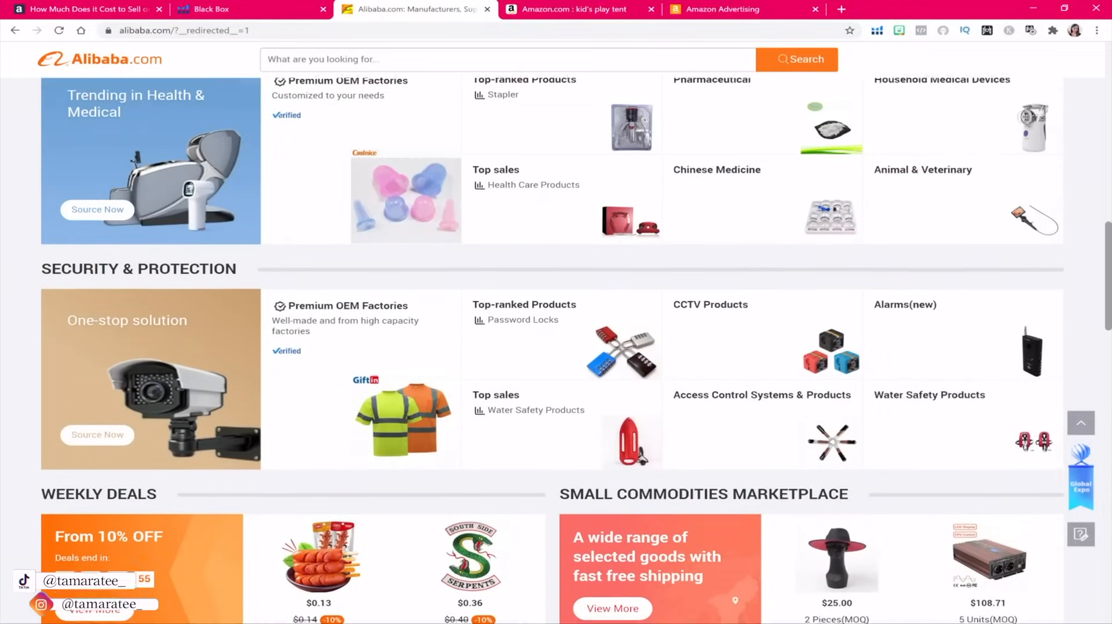
pyautogui.scroll(11, 557, 348)
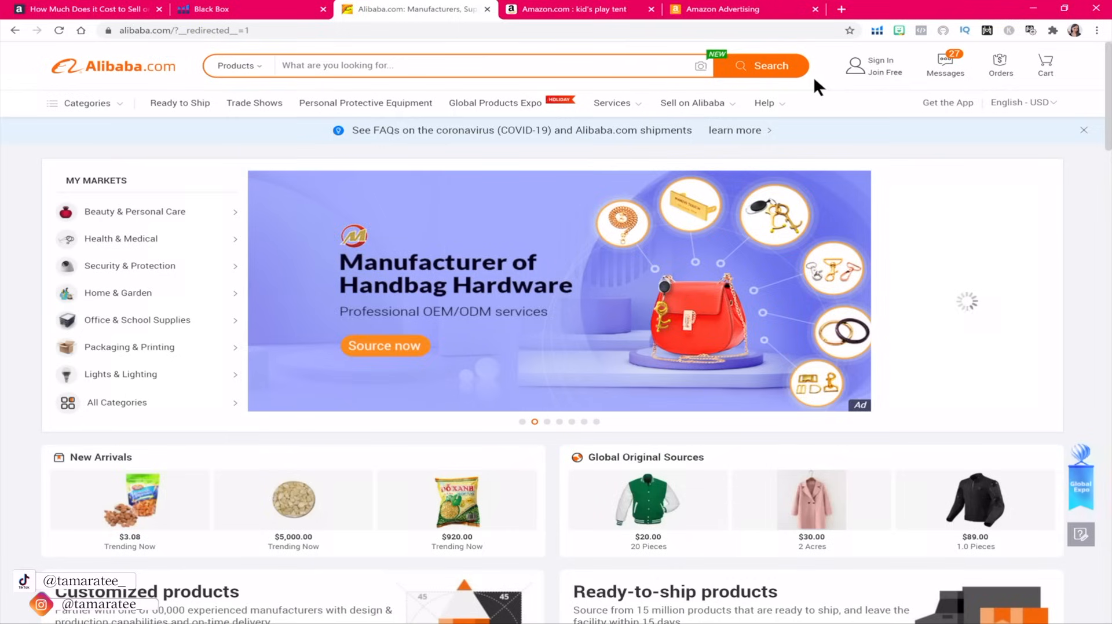
# Browse Alibaba's product categories and their subcategories, from Apparel and Home & Garden through Luggage, Bags & Cases.
pyautogui.moveTo(78, 106)
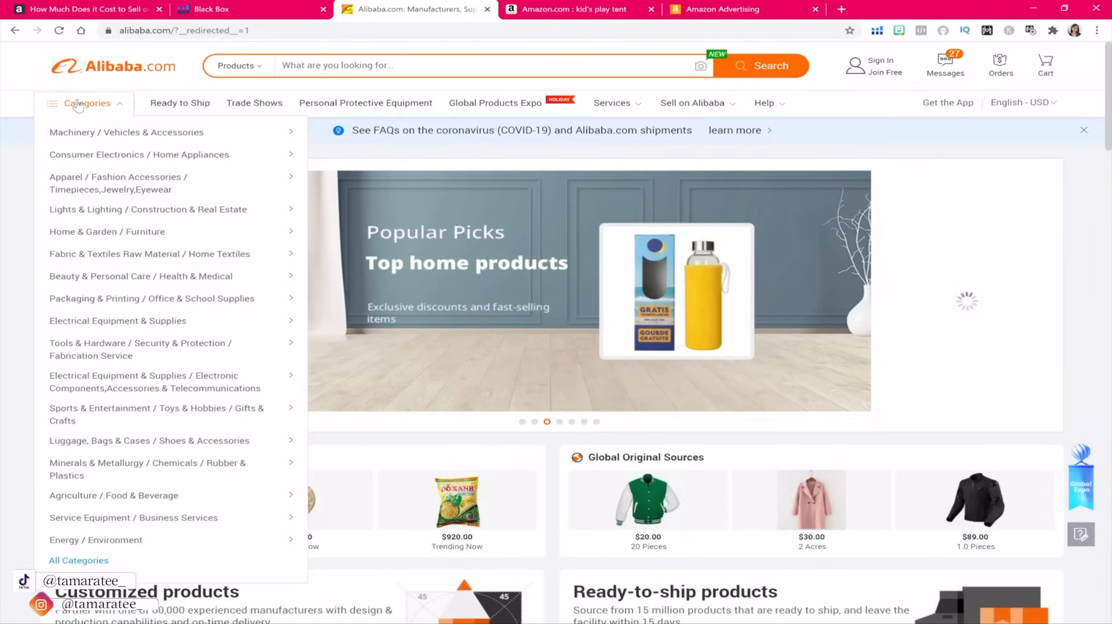
pyautogui.moveTo(104, 231)
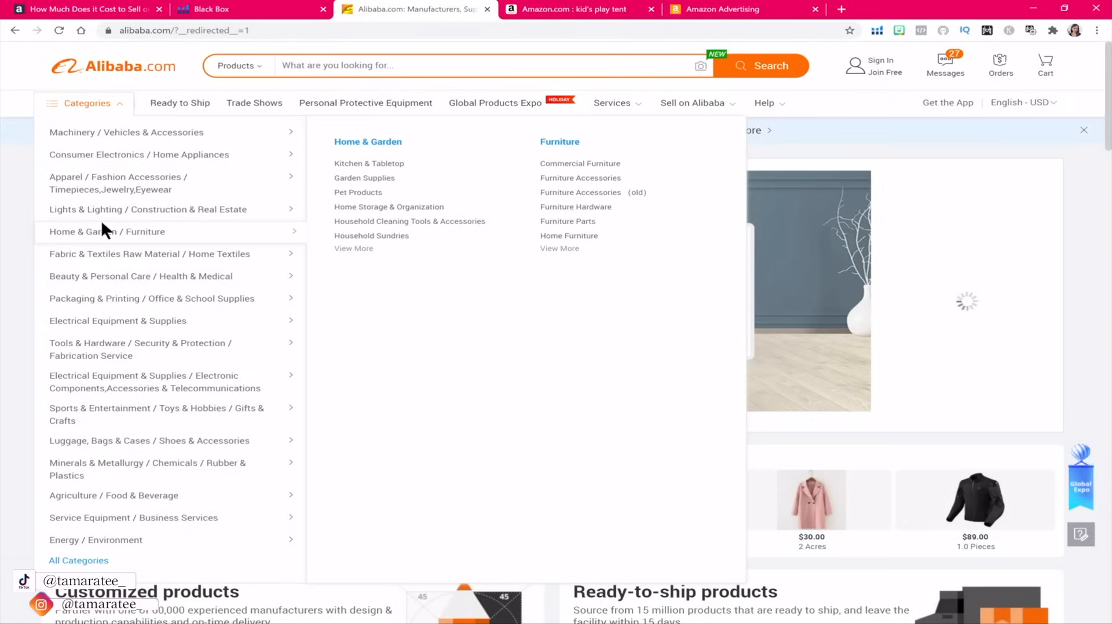
pyautogui.moveTo(105, 254)
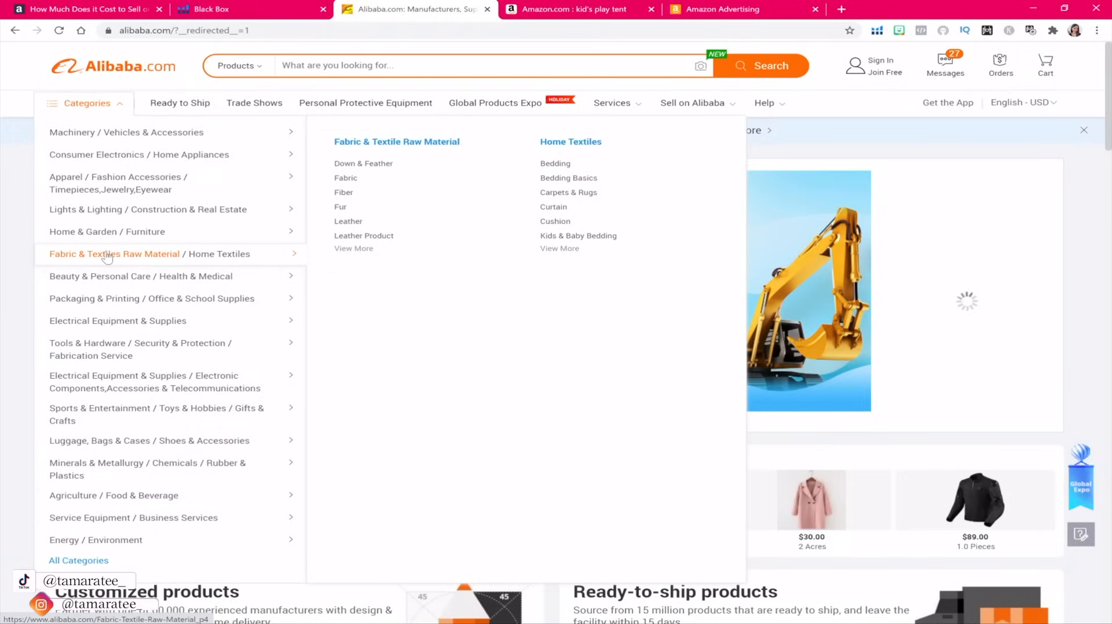
pyautogui.moveTo(137, 327)
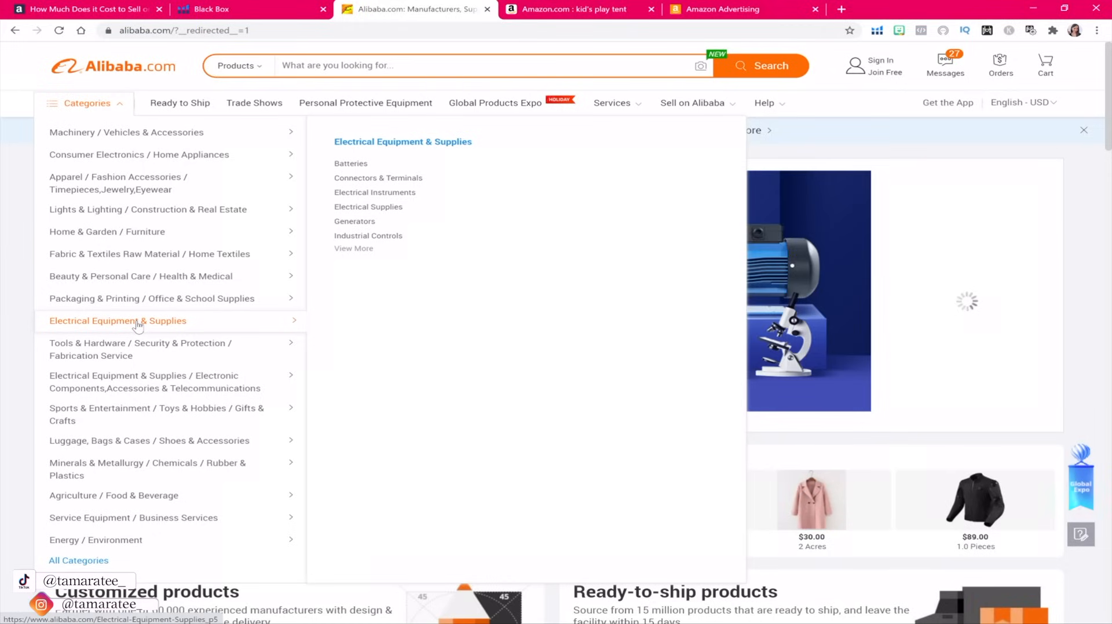
pyautogui.moveTo(148, 360)
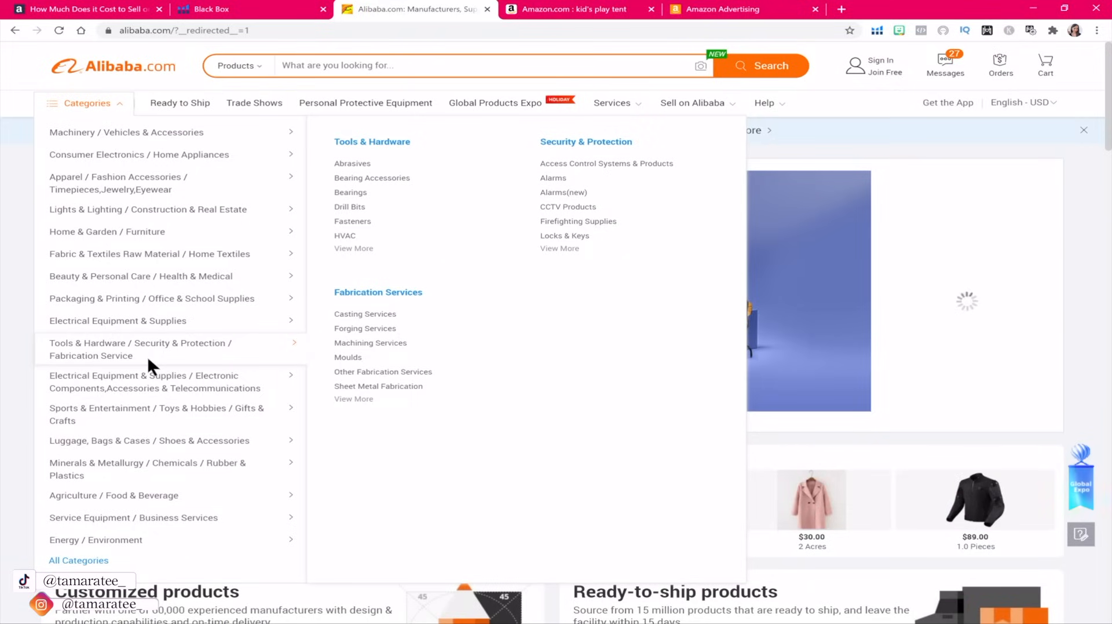
pyautogui.moveTo(164, 394)
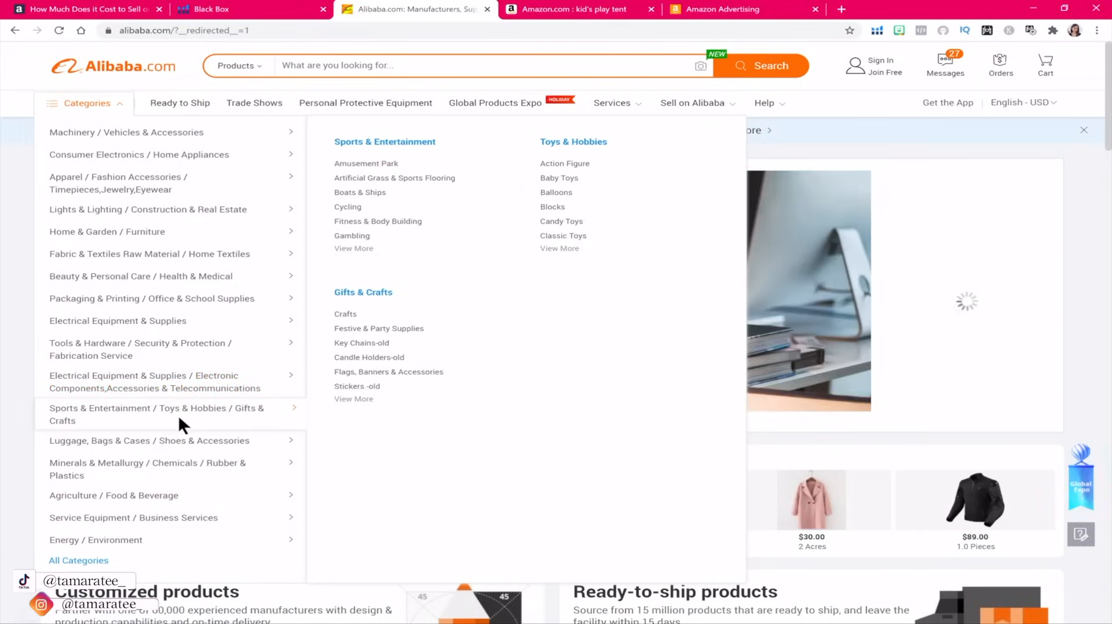
pyautogui.moveTo(171, 206)
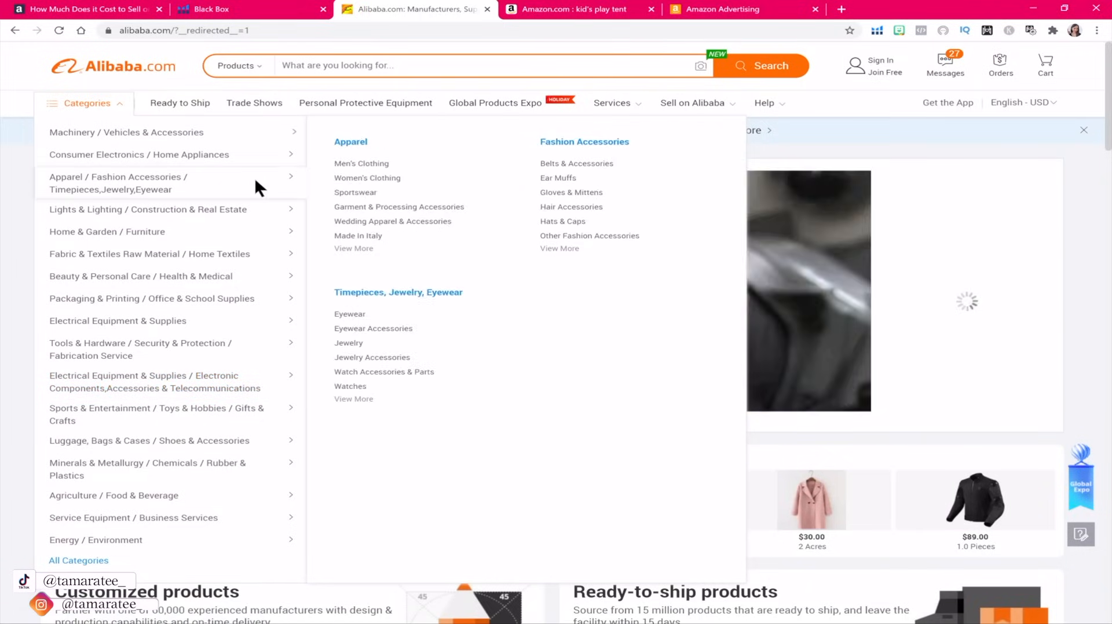
pyautogui.moveTo(252, 248)
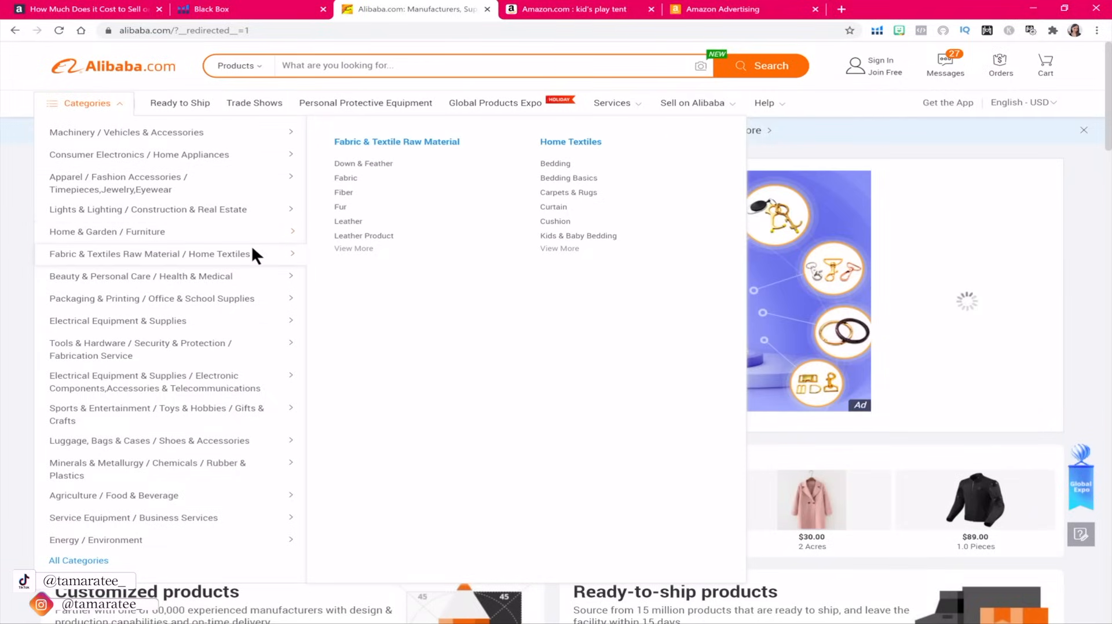
pyautogui.moveTo(253, 270)
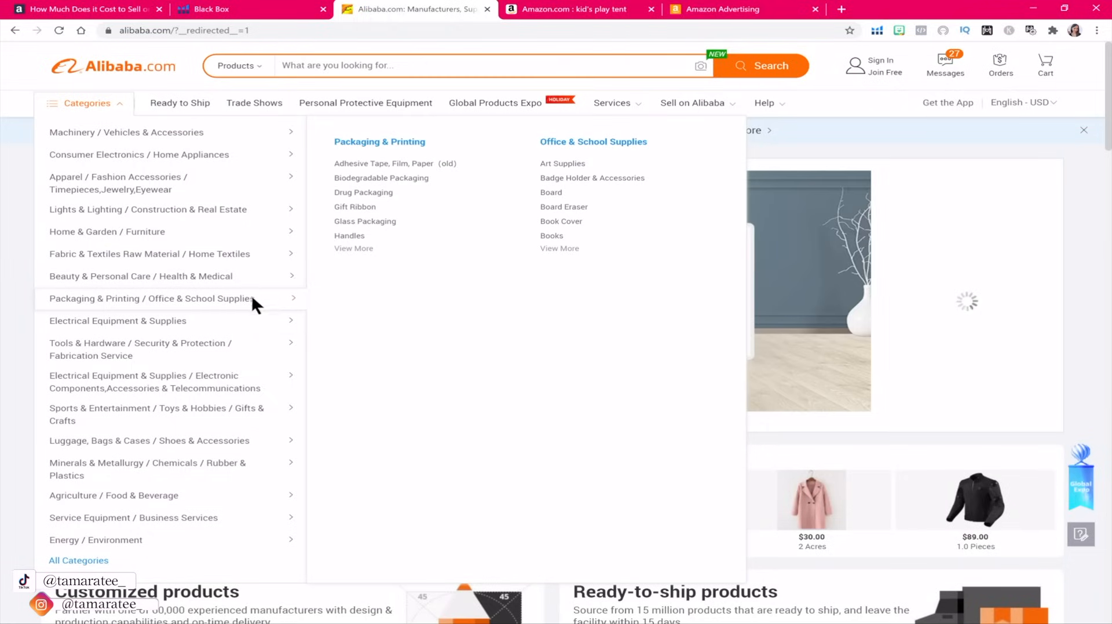
pyautogui.moveTo(260, 319)
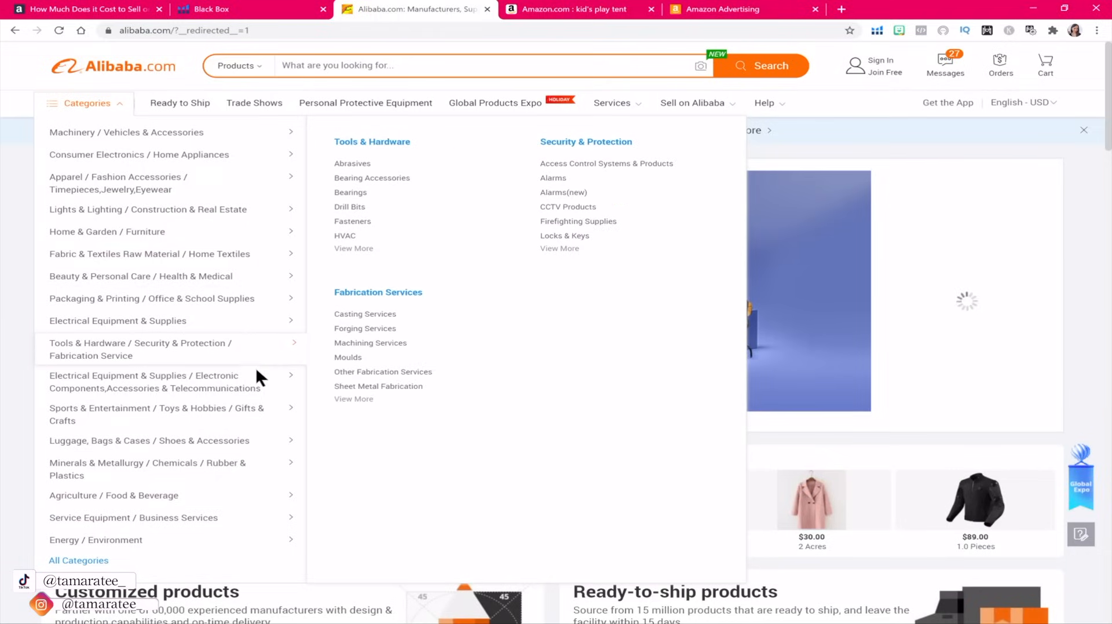
pyautogui.moveTo(257, 387)
pyautogui.moveTo(252, 437)
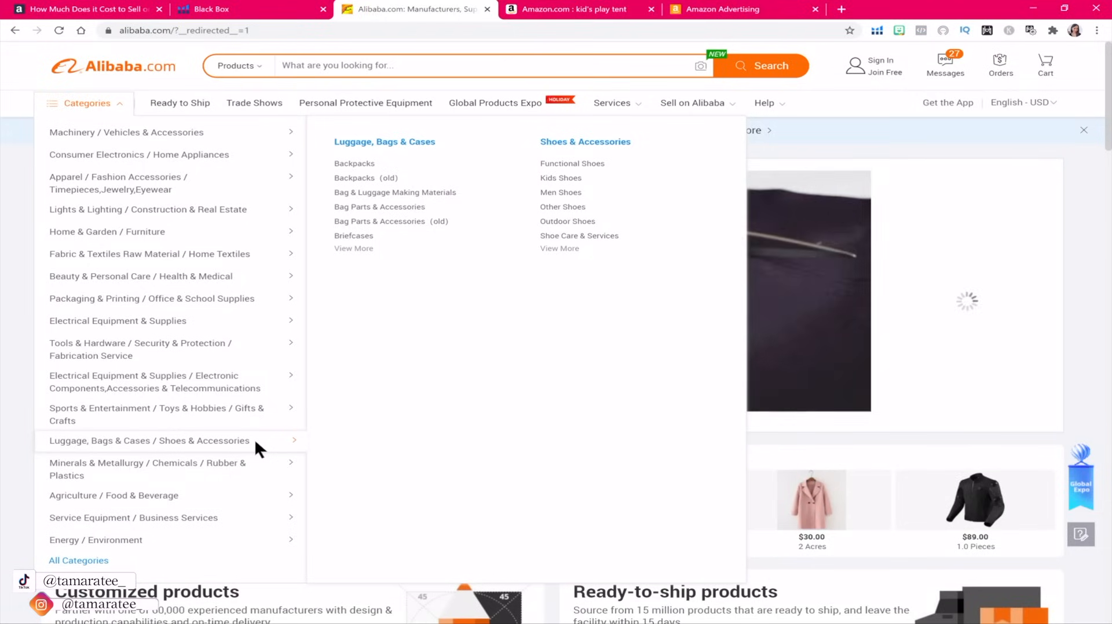
pyautogui.moveTo(238, 213)
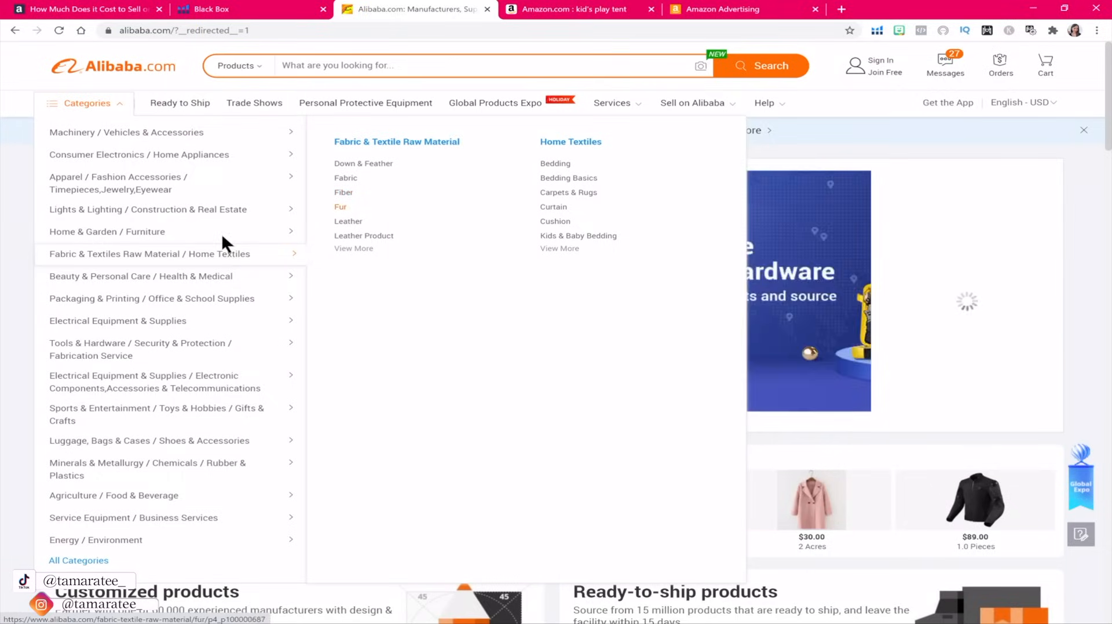
pyautogui.moveTo(168, 285)
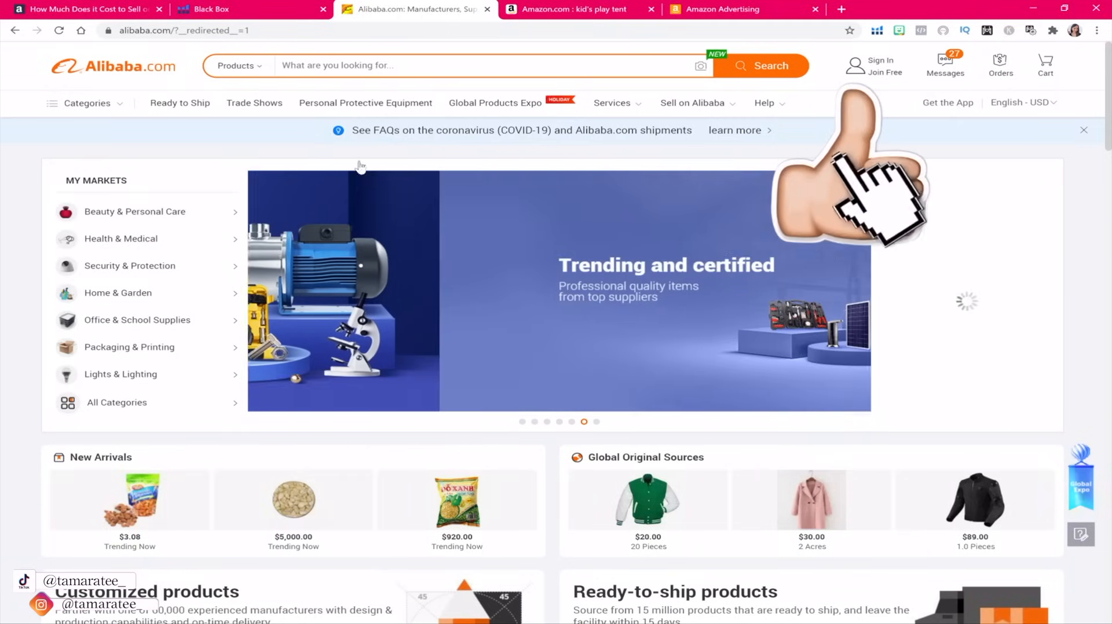
# Look over the homepage sections from New Arrivals through Weekly Deals again, then return to the start of the page.
pyautogui.moveTo(1108, 123); pyautogui.dragTo(1108, 307)
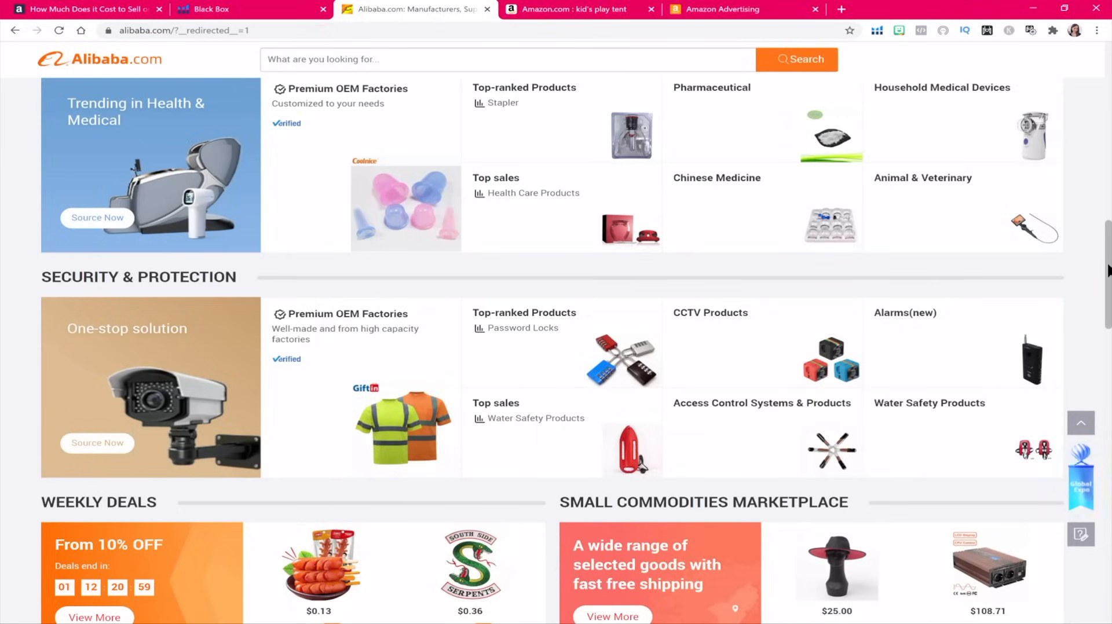
pyautogui.moveTo(1107, 270); pyautogui.dragTo(1107, 136)
pyautogui.scroll(-1, 552, 350)
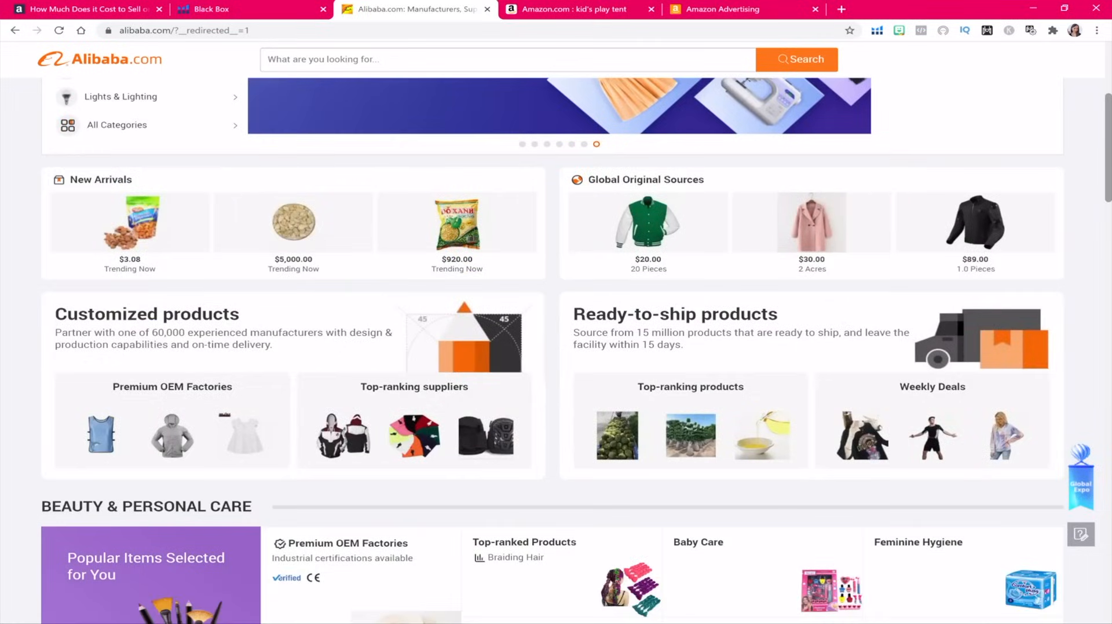
pyautogui.scroll(4, 552, 350)
pyautogui.scroll(1, 1072, 174)
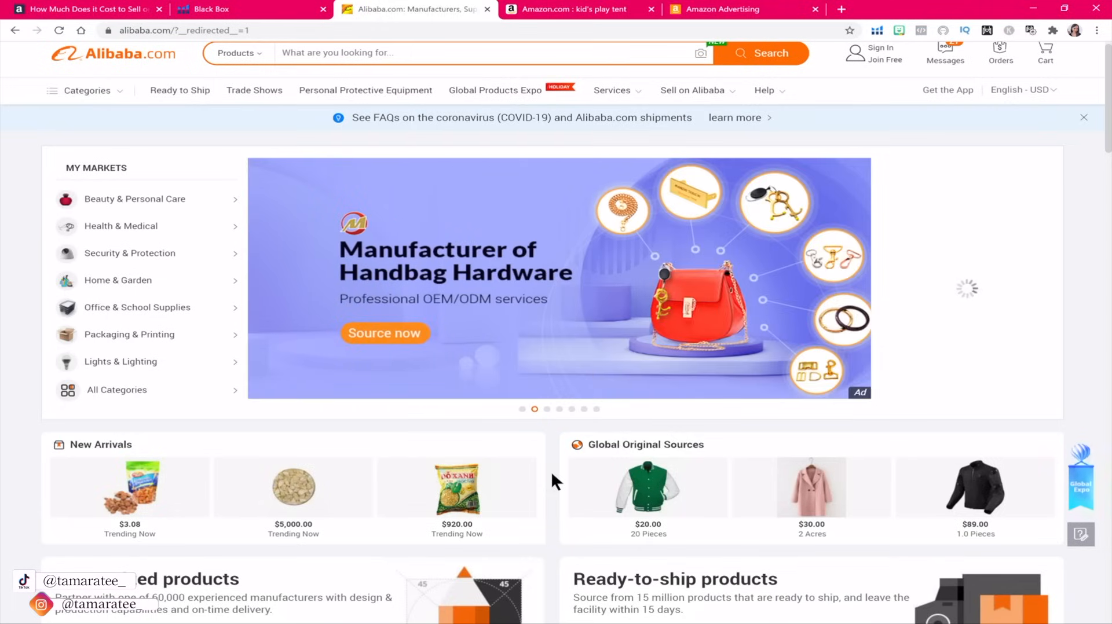
# Skim the Alibaba homepage through its Health & Medical and Security & Protection sections, then return to the start.
pyautogui.scroll(1, 551, 471)
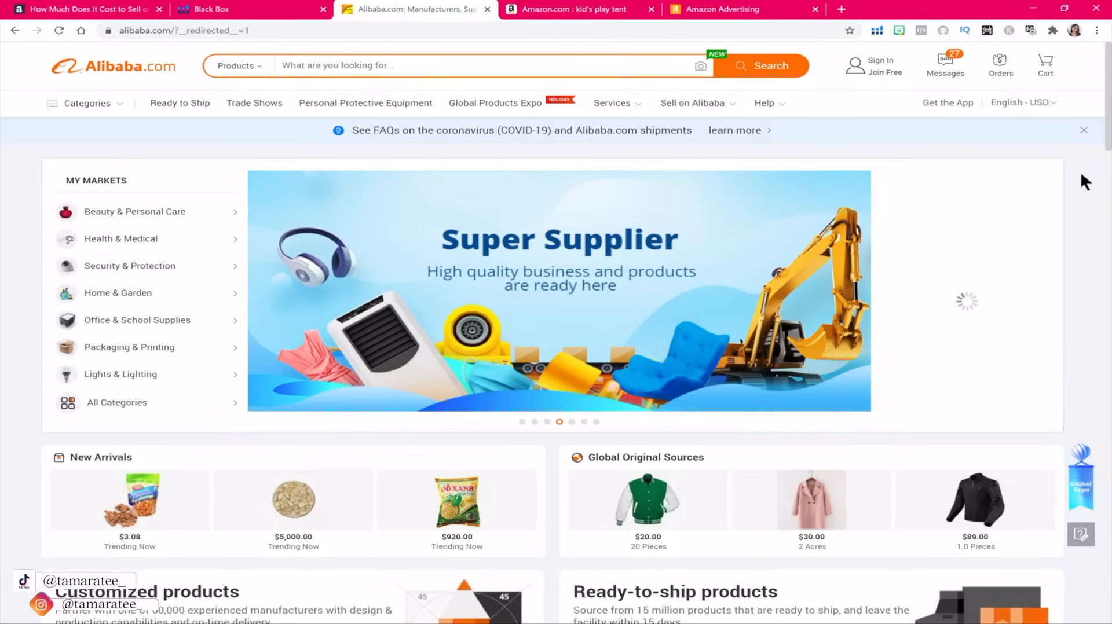
pyautogui.moveTo(1110, 148); pyautogui.dragTo(1111, 306)
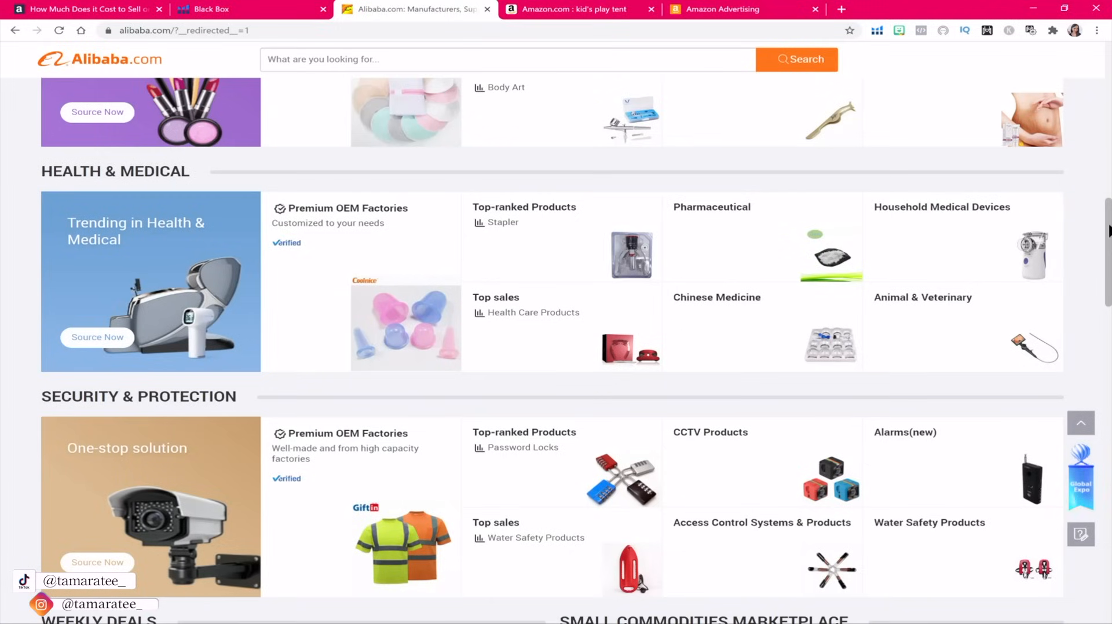
pyautogui.moveTo(1109, 231); pyautogui.dragTo(1108, 478)
pyautogui.moveTo(1110, 433); pyautogui.dragTo(1101, 64)
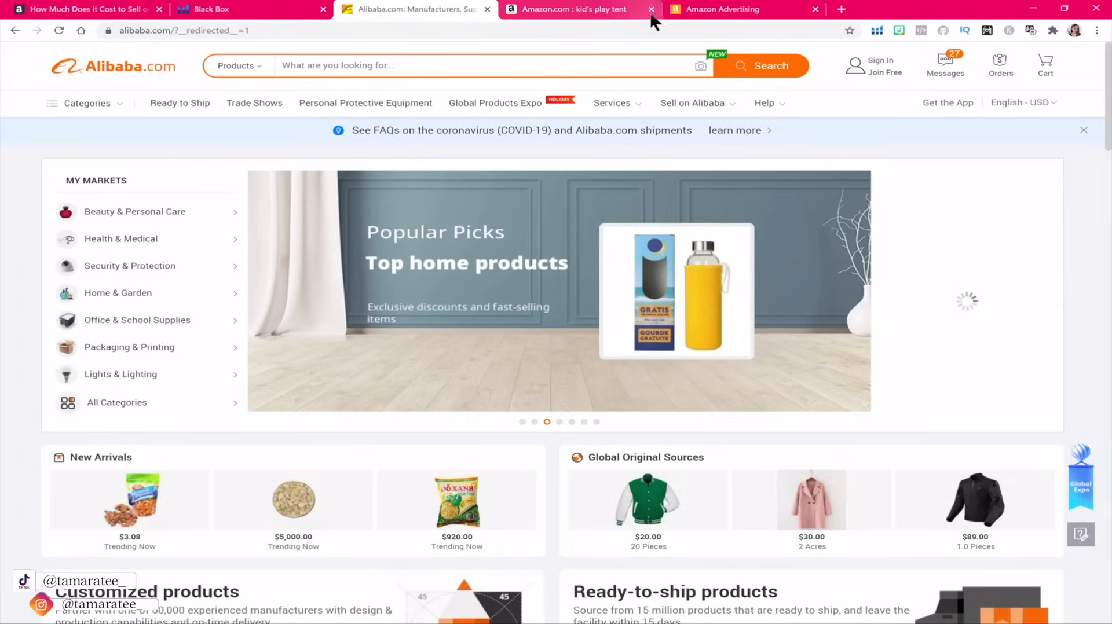
# Switch to the Amazon search results for "kid's play tent" and look over the search term and first sponsored listings.
pyautogui.click(614, 10)
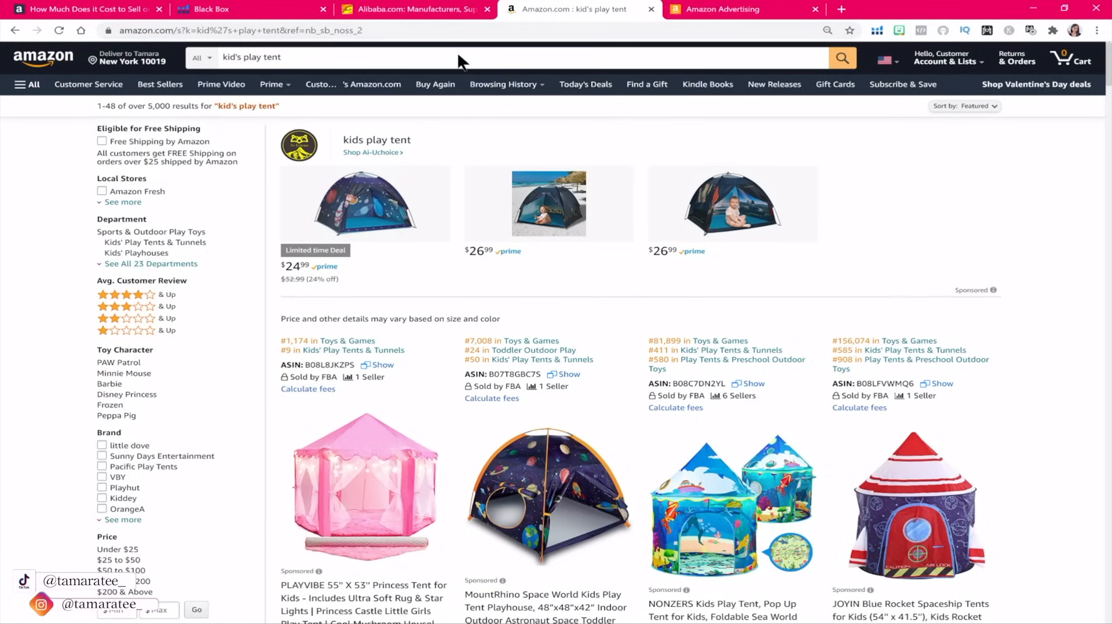
pyautogui.click(223, 55)
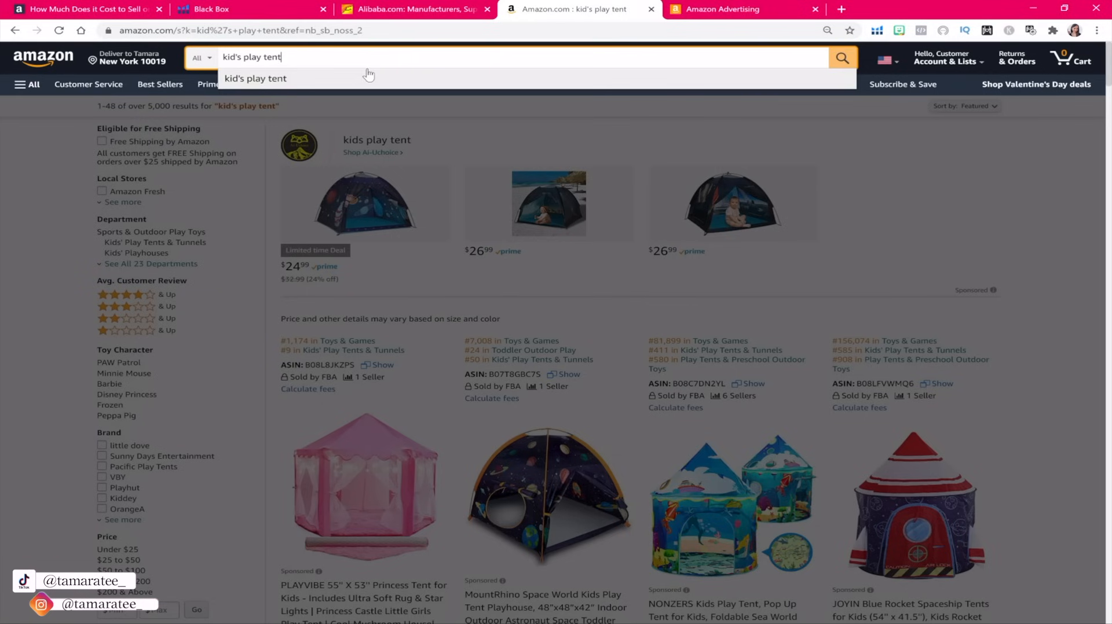
pyautogui.click(1034, 188)
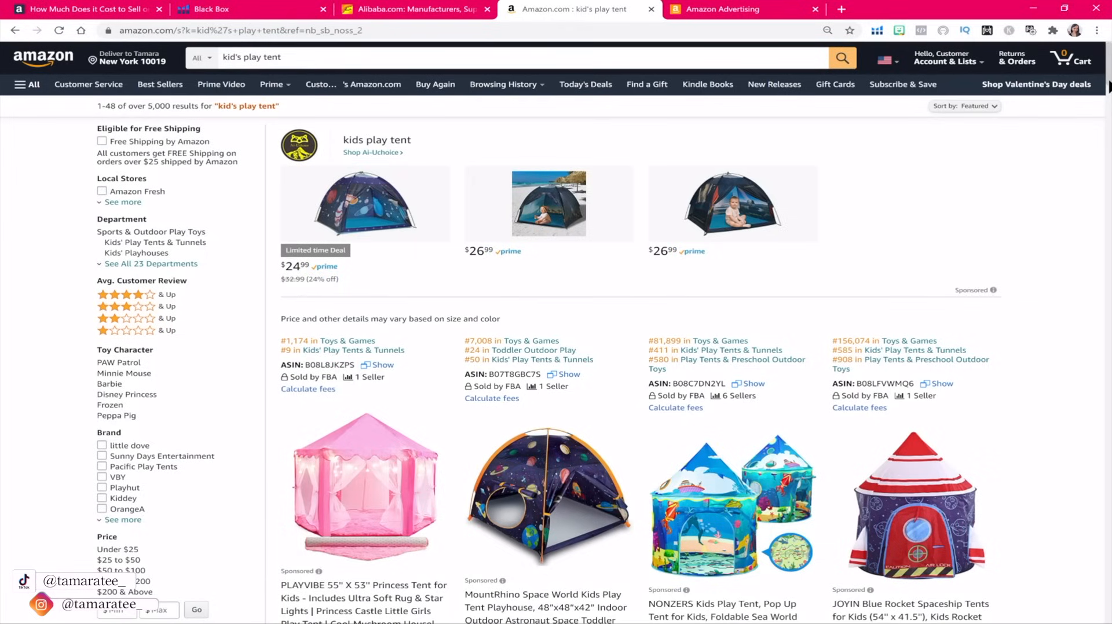
pyautogui.scroll(-2, 1109, 87)
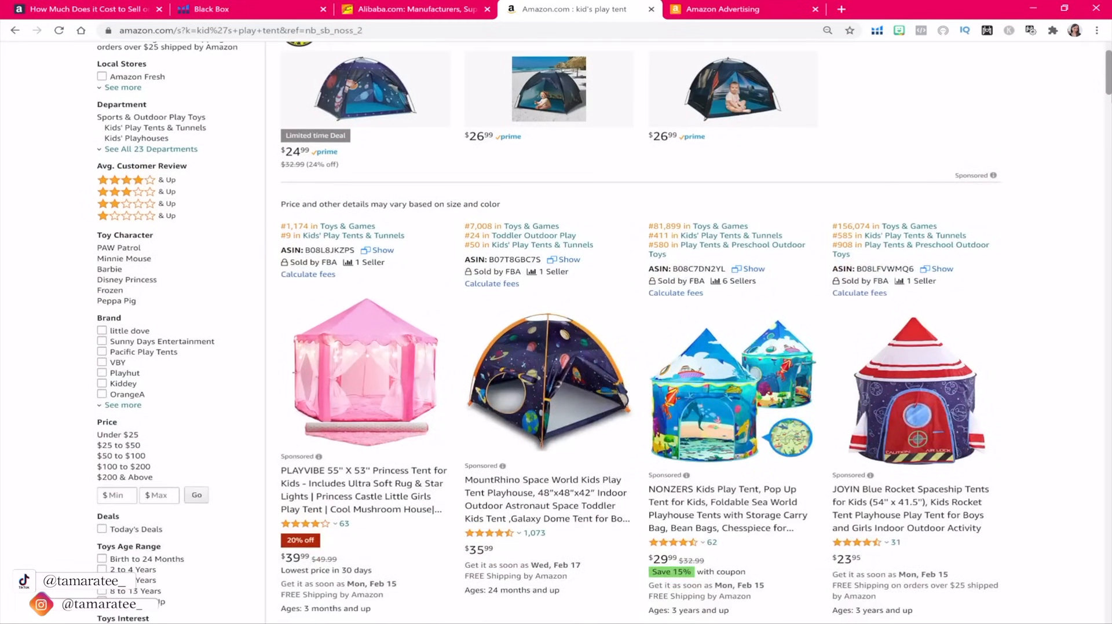
pyautogui.scroll(-3, 1076, 110)
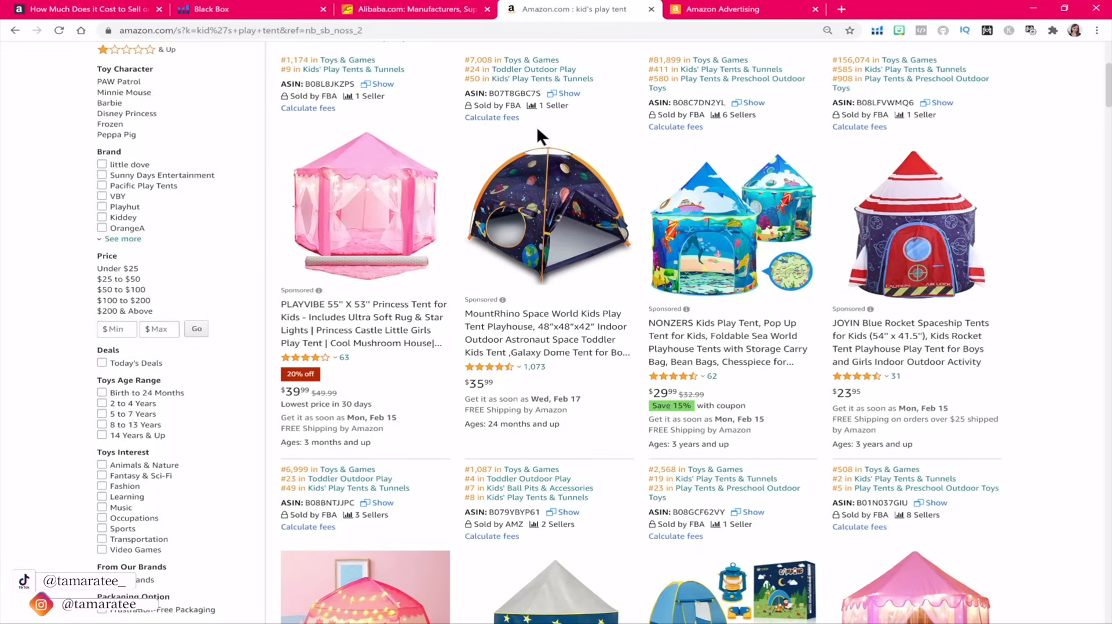
# Check the Helium 10 extension's tools, then open the fee calculation for the MountRhino Space World play tent.
pyautogui.click(877, 30)
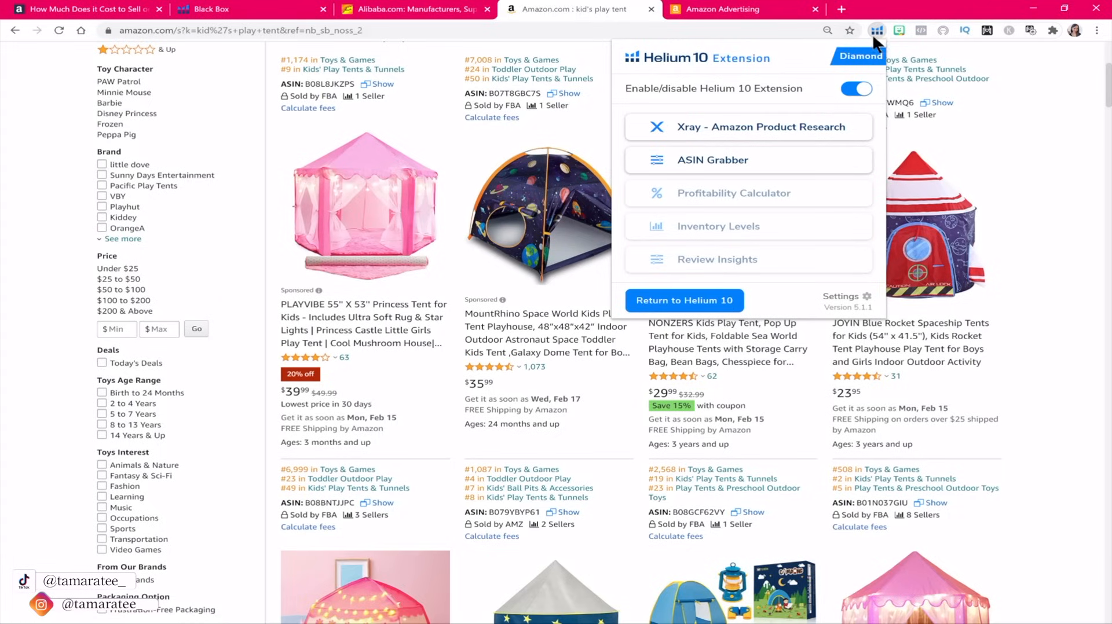
pyautogui.click(1075, 132)
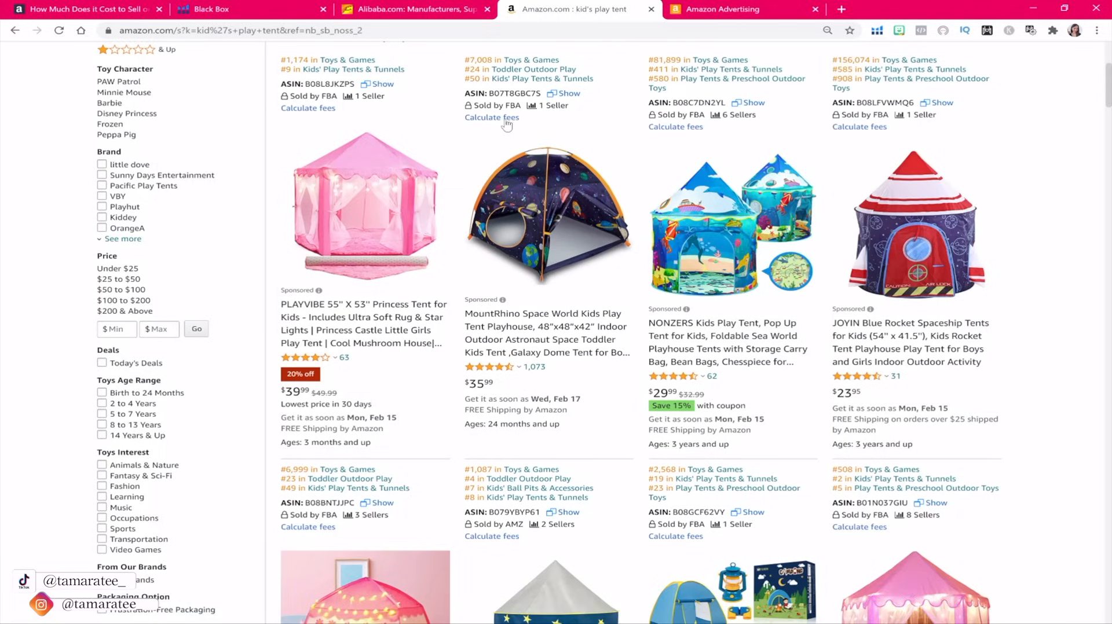
pyautogui.click(502, 117)
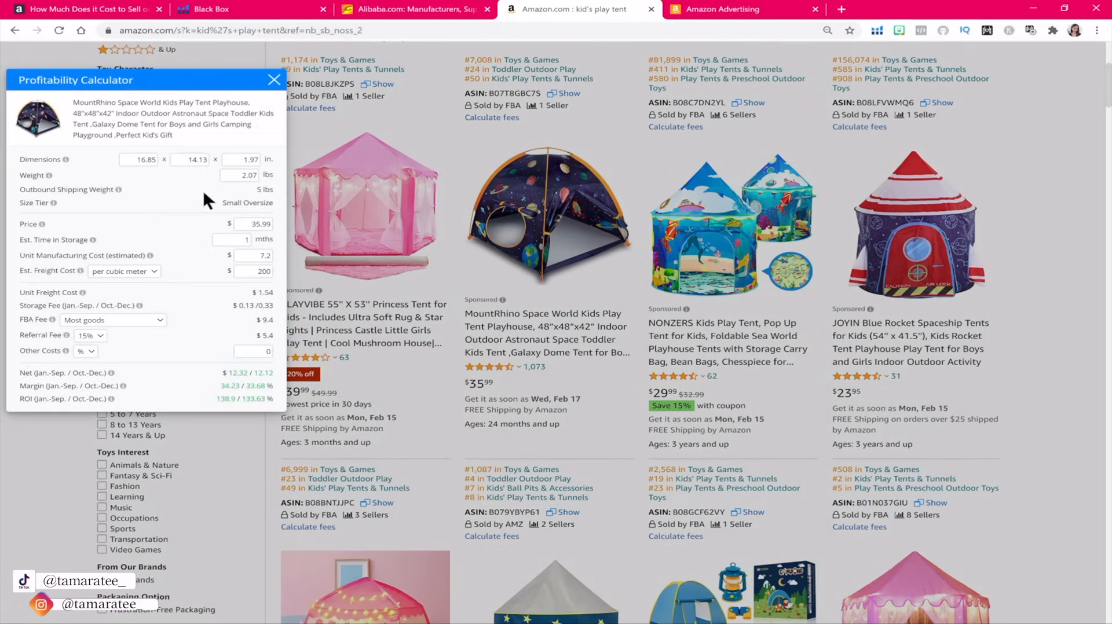
# Examine the tent's dimensions, weight, price, storage time and estimated manufacturing cost in the Profitability Calculator.
pyautogui.moveTo(126, 162); pyautogui.dragTo(200, 144)
pyautogui.moveTo(238, 176); pyautogui.dragTo(269, 175)
pyautogui.click(160, 234)
pyautogui.moveTo(271, 255); pyautogui.dragTo(227, 282)
pyautogui.click(180, 265)
# Examine the tent's net profit figures for the Jan.-Sep. and Oct.-Dec. periods.
pyautogui.moveTo(33, 373); pyautogui.dragTo(67, 373)
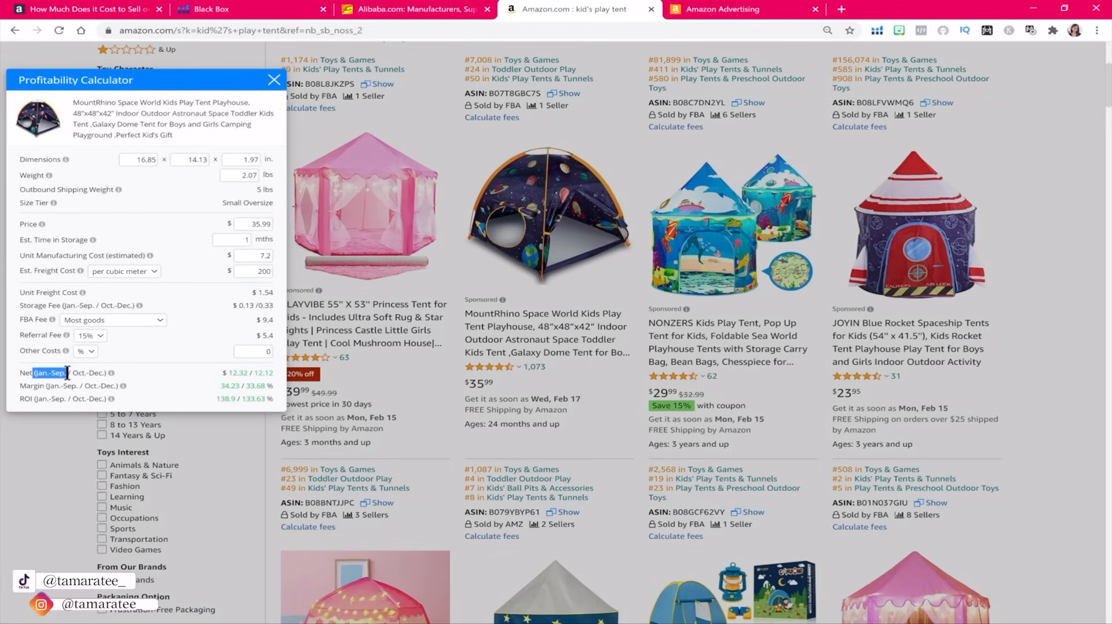
pyautogui.doubleClick(232, 374)
pyautogui.moveTo(70, 373); pyautogui.dragTo(103, 373)
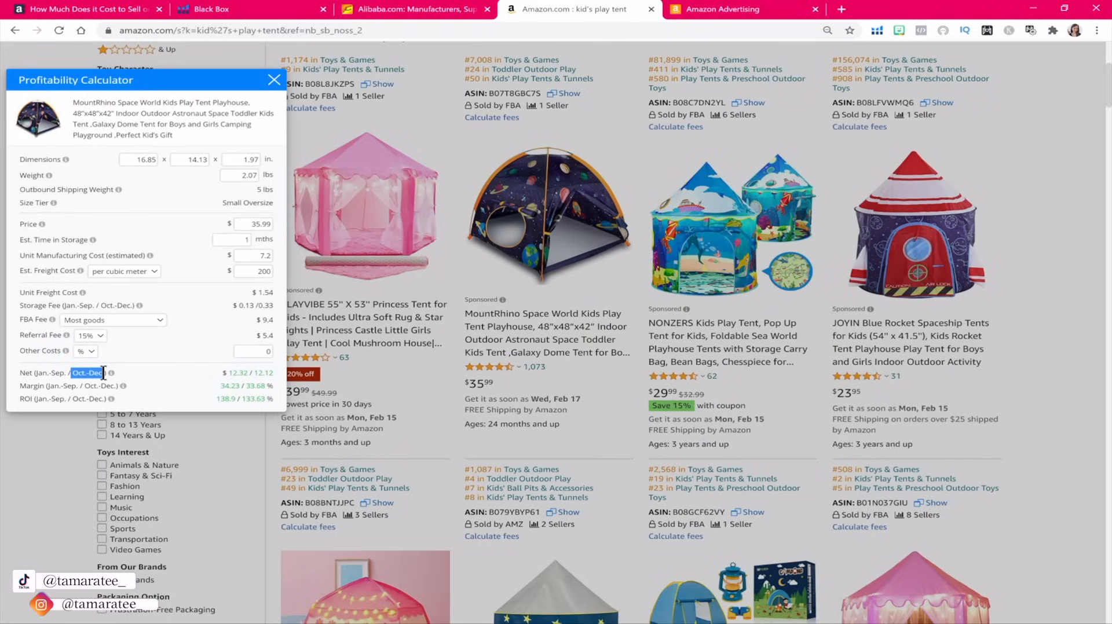
pyautogui.doubleClick(265, 373)
pyautogui.moveTo(80, 376); pyautogui.dragTo(109, 375)
pyautogui.click(77, 376)
pyautogui.click(109, 375)
pyautogui.doubleClick(264, 375)
pyautogui.doubleClick(236, 374)
pyautogui.click(185, 376)
# Examine the tent's margin percentages alongside its net profit in the Profitability Calculator.
pyautogui.moveTo(221, 387); pyautogui.dragTo(273, 386)
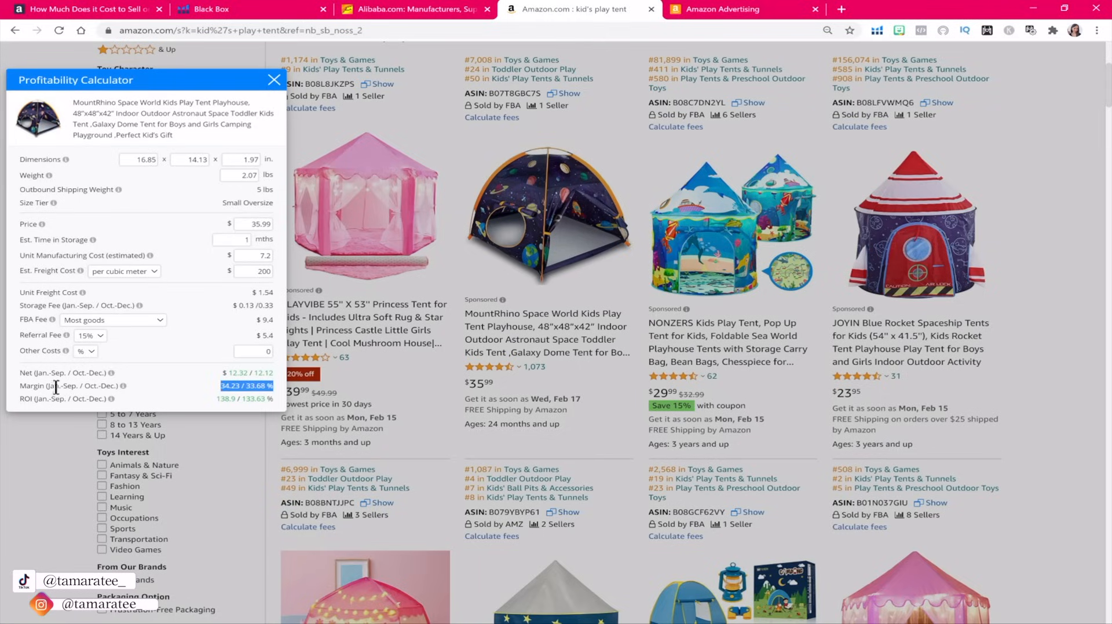
pyautogui.click(224, 380)
pyautogui.doubleClick(268, 387)
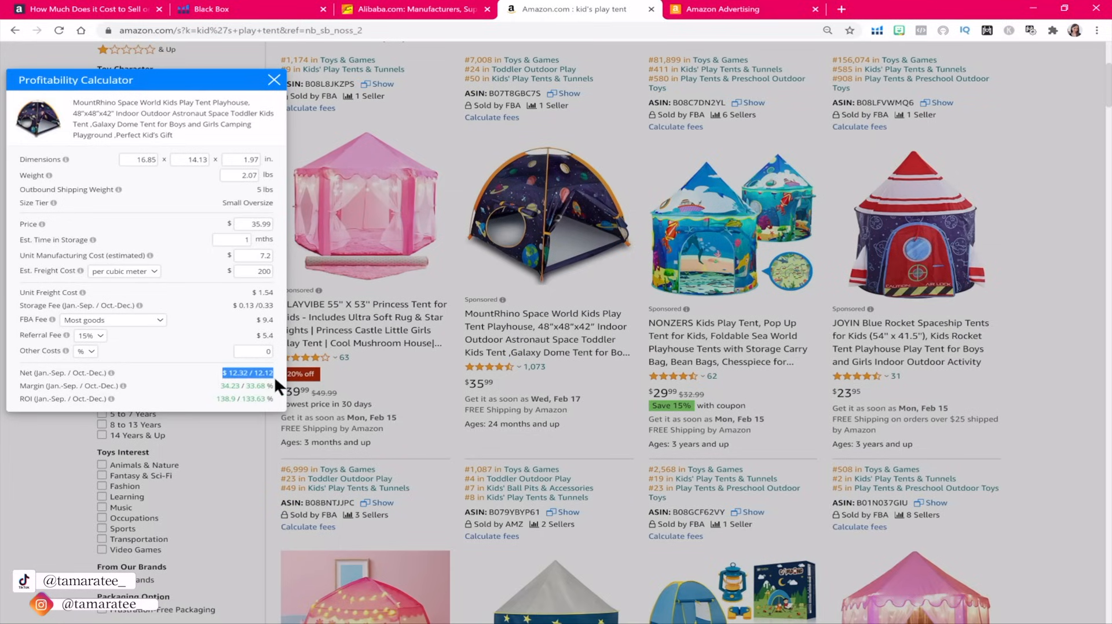
pyautogui.click(272, 377)
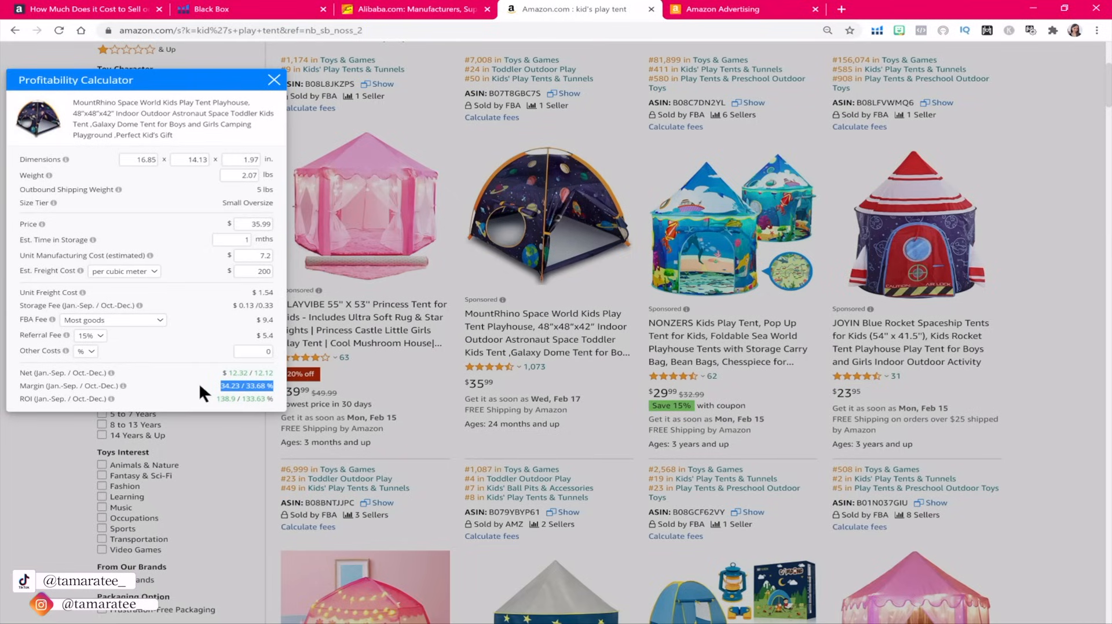
pyautogui.click(220, 385)
pyautogui.click(213, 389)
pyautogui.click(191, 381)
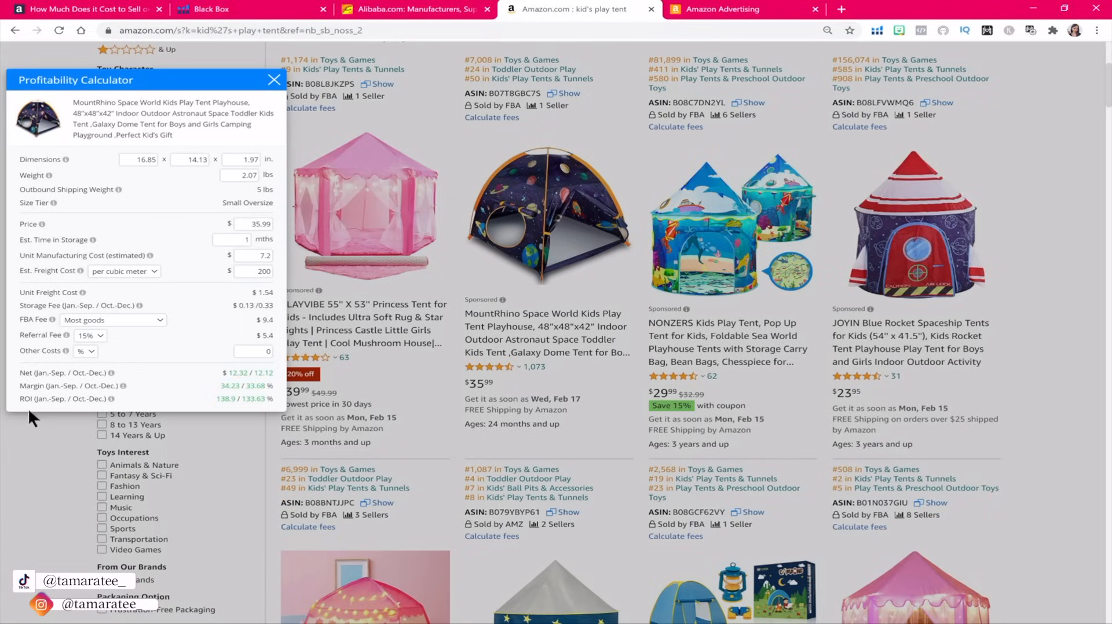
# Examine the tent's ROI and compare it with the margin, then close the Profitability Calculator.
pyautogui.moveTo(20, 400); pyautogui.dragTo(34, 400)
pyautogui.click(159, 388)
pyautogui.click(171, 390)
pyautogui.moveTo(253, 384); pyautogui.dragTo(275, 387)
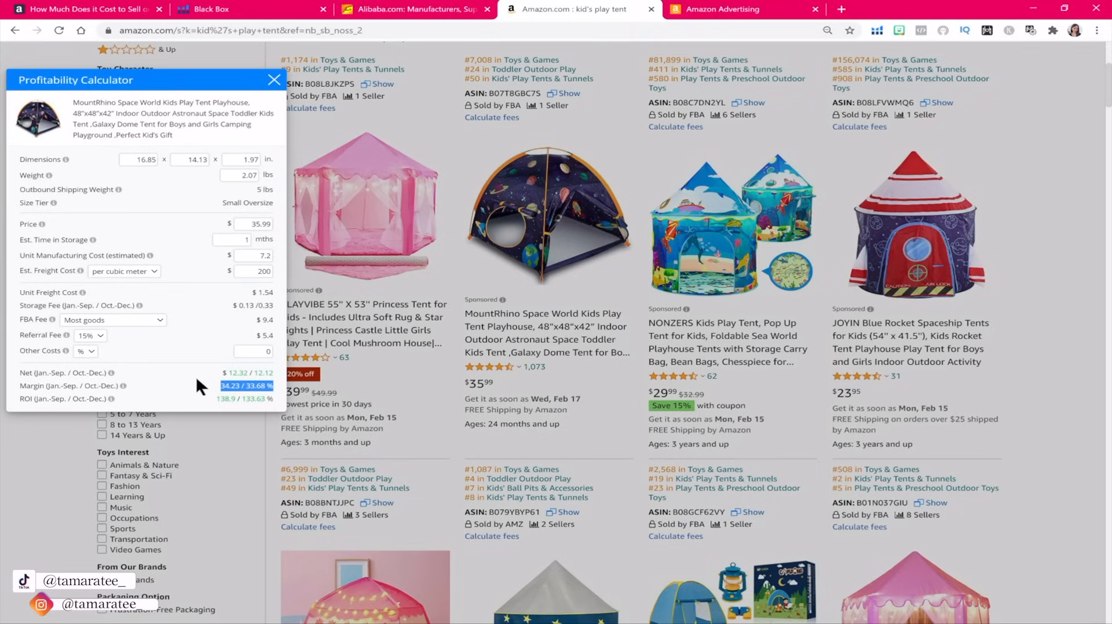
pyautogui.click(229, 388)
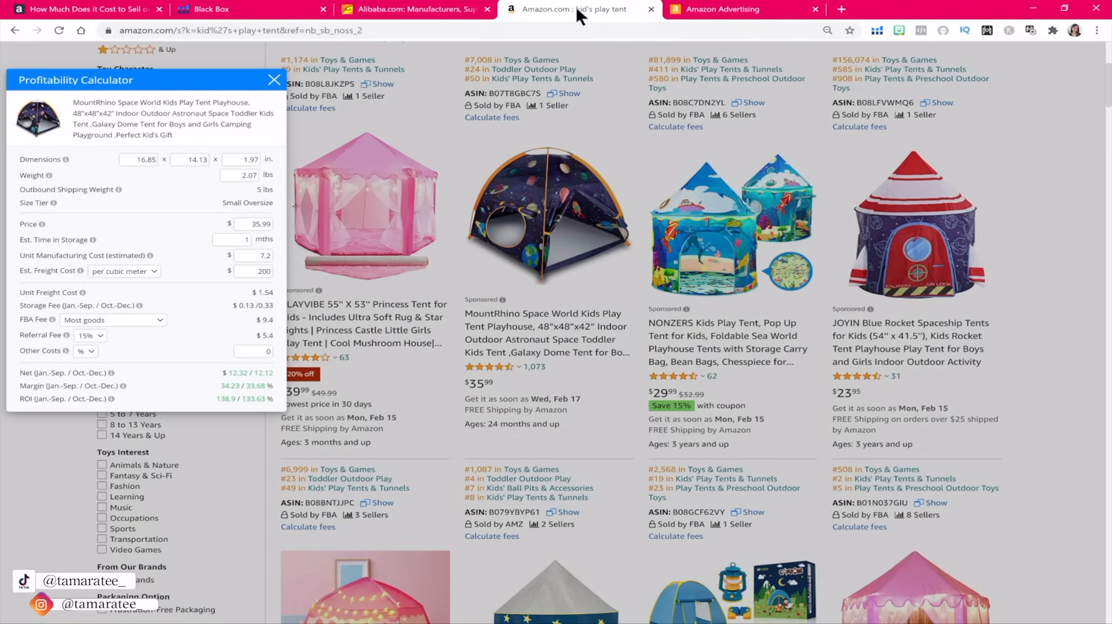
pyautogui.click(273, 80)
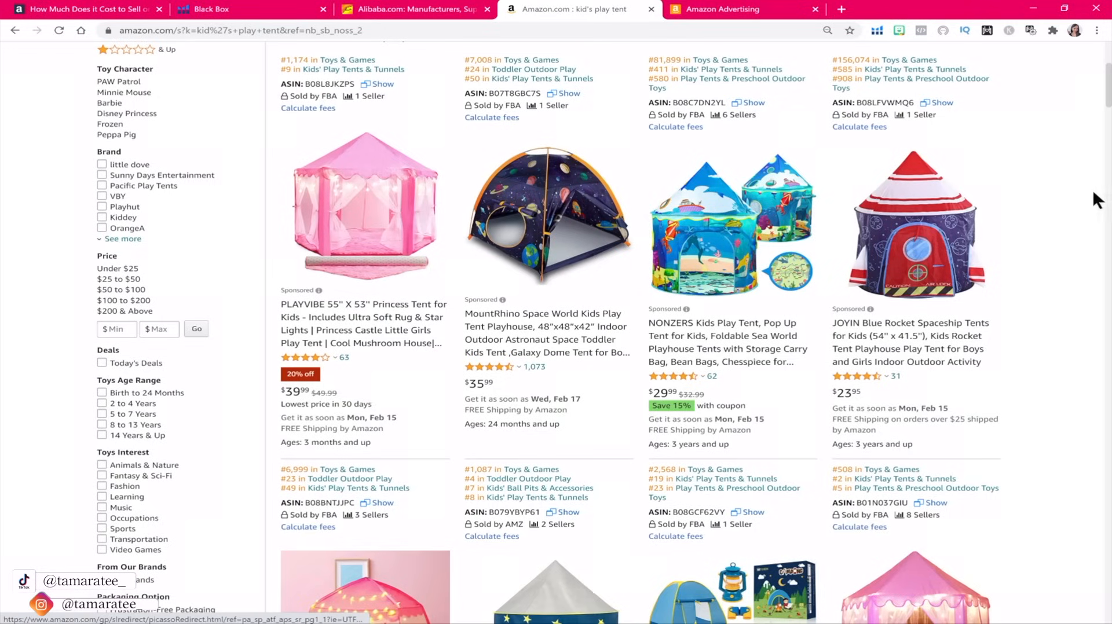
# Look over the next row of play tent listings and return toward the start of the results.
pyautogui.moveTo(1110, 93)
pyautogui.mouseDown()
pyautogui.moveTo(1109, 356)
pyautogui.moveTo(1109, 82)
pyautogui.moveTo(1108, 100)
pyautogui.mouseUp()
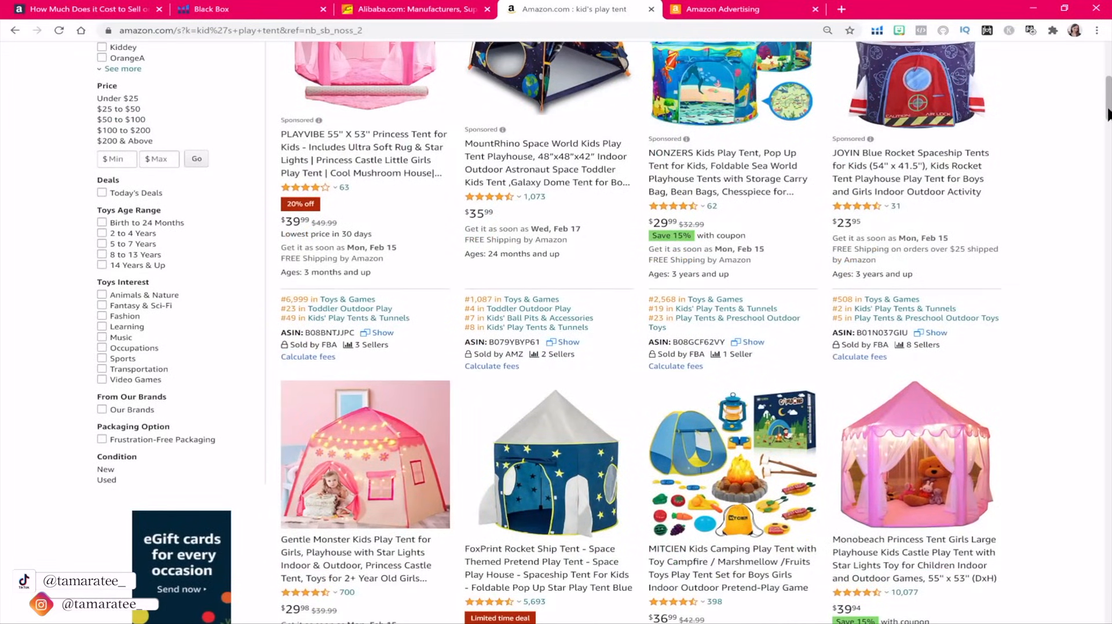
pyautogui.moveTo(1108, 113); pyautogui.dragTo(1109, 88)
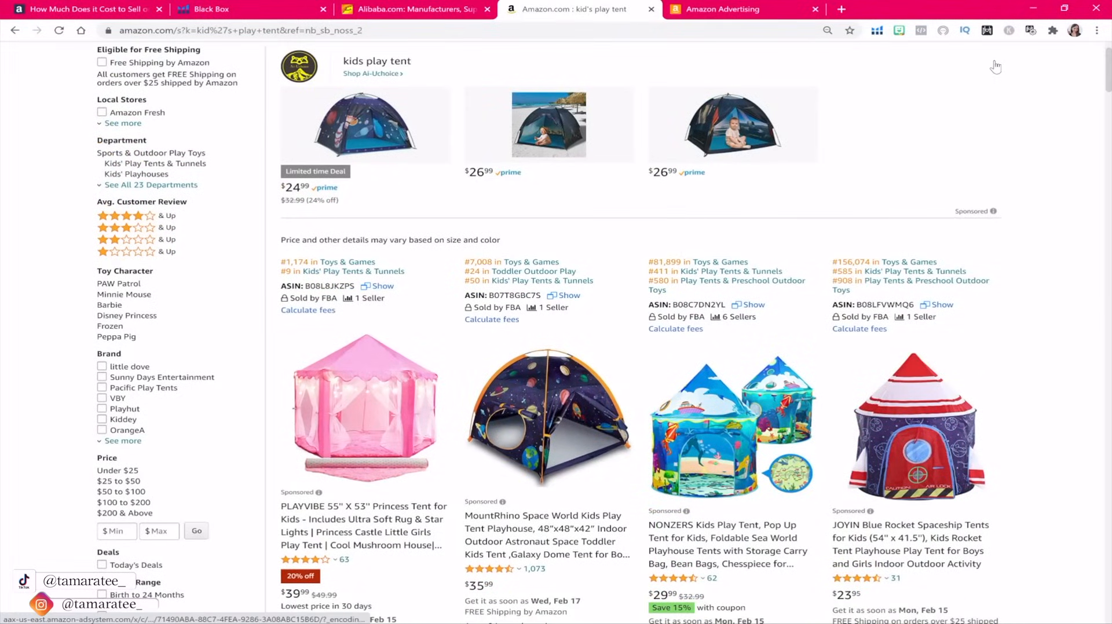
pyautogui.click(727, 10)
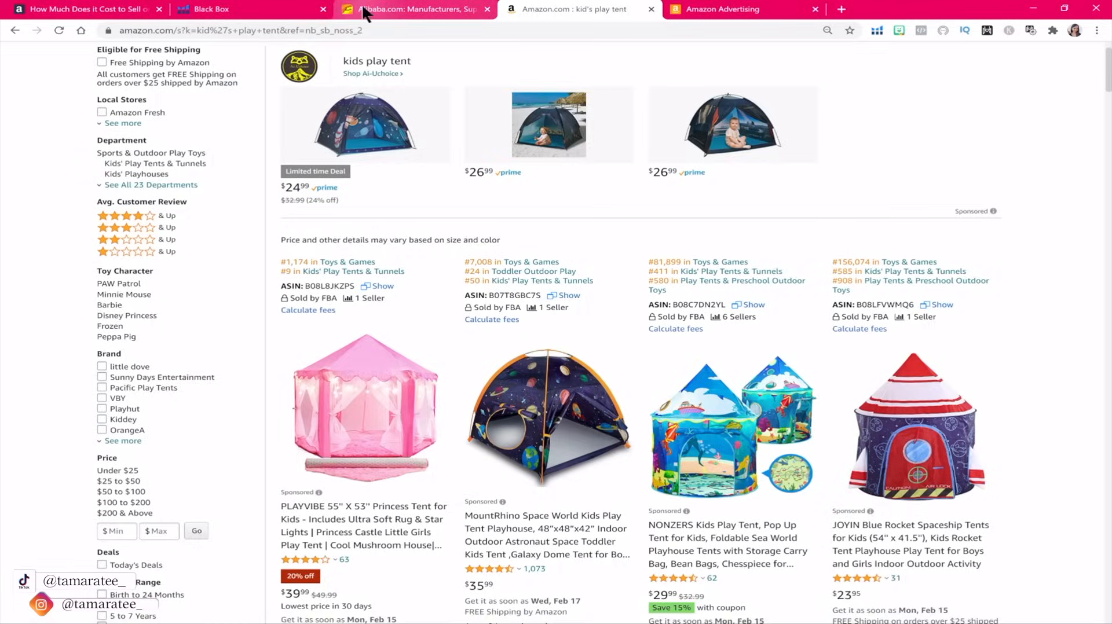
# Revisit the Alibaba homepage, then switch to Amazon Advertising and examine the archived campaign's spend, sales and ROAS.
pyautogui.click(373, 13)
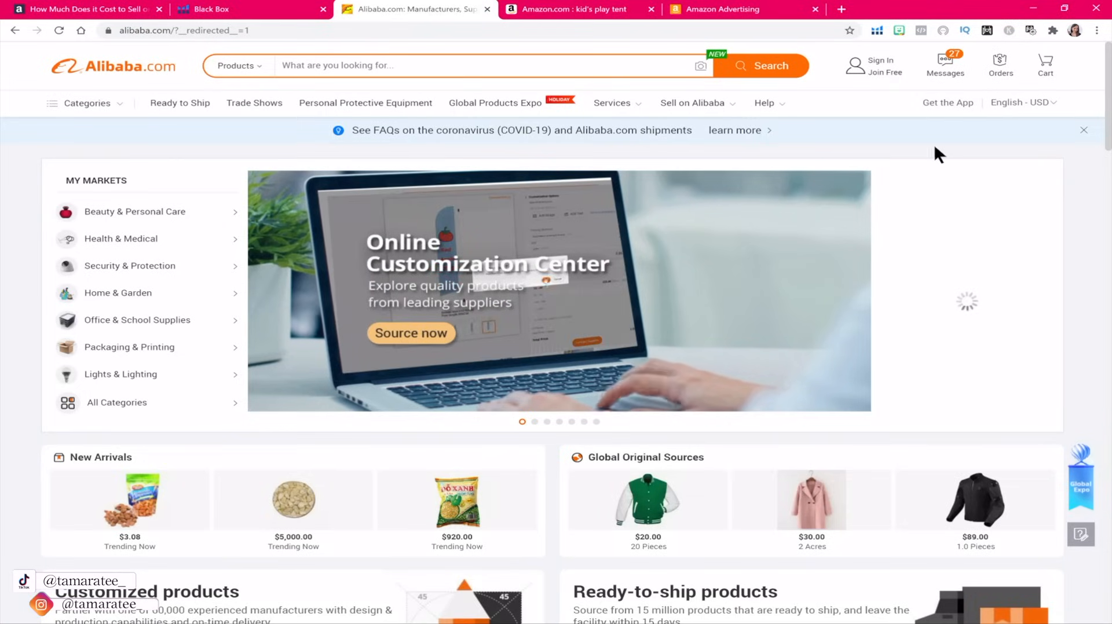
pyautogui.click(586, 10)
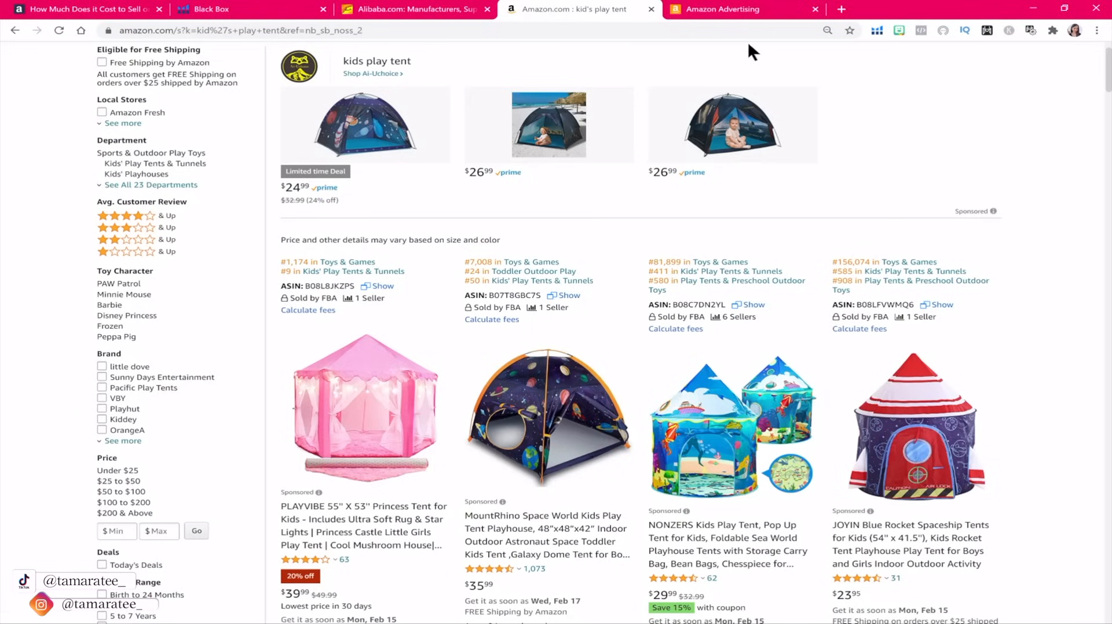
pyautogui.click(774, 10)
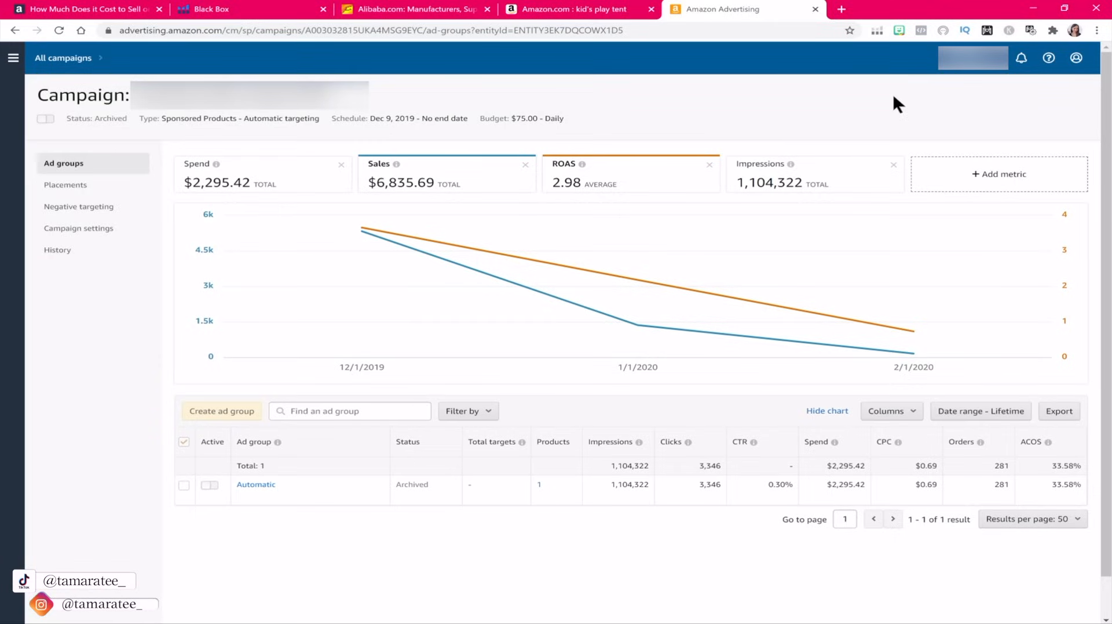
# Switch back to Amazon to view the sponsored play tents, then return to the advertising campaign's metrics.
pyautogui.click(603, 10)
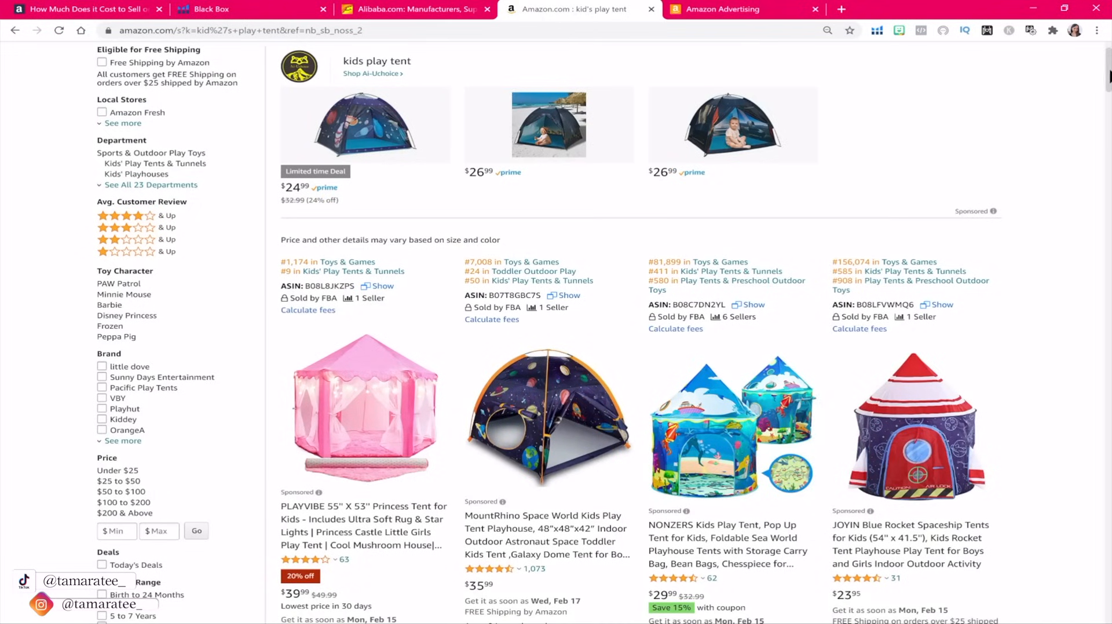
pyautogui.moveTo(1109, 71); pyautogui.dragTo(1109, 82)
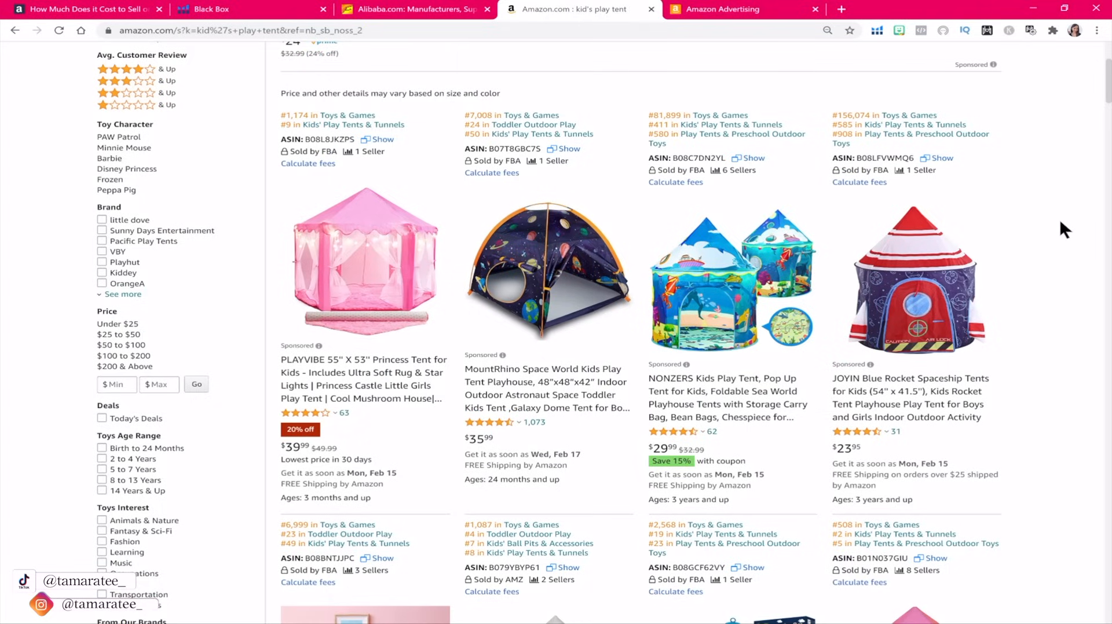
pyautogui.click(722, 9)
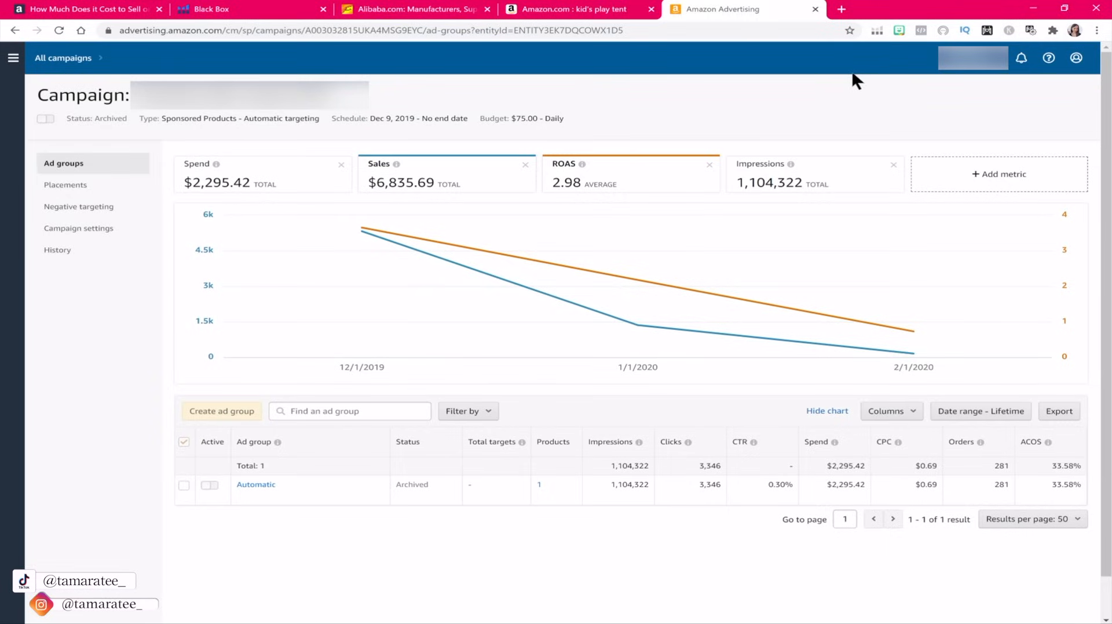
# Return to Amazon's play tent results and browse the sponsored and regular listings as far as the video ad.
pyautogui.click(588, 13)
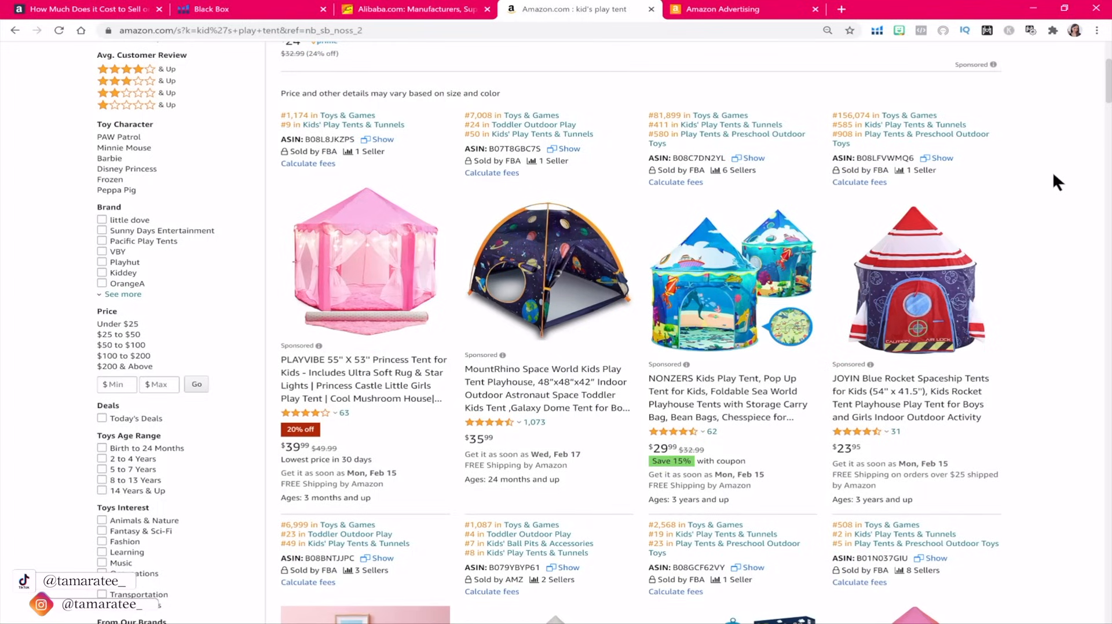
pyautogui.scroll(3, 1046, 255)
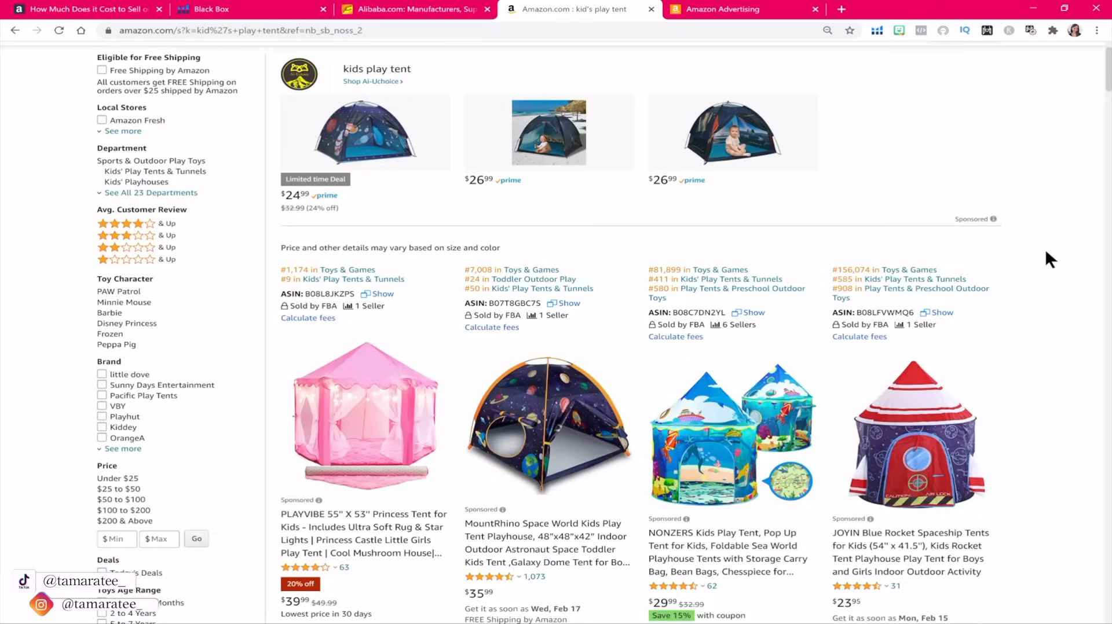
pyautogui.scroll(-4, 1046, 255)
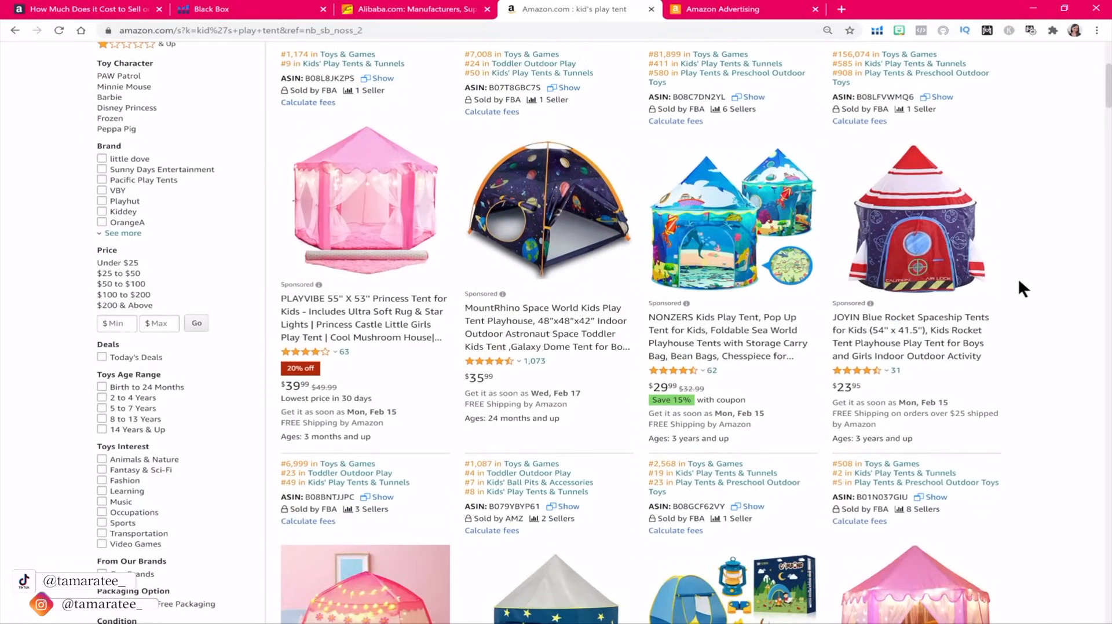
pyautogui.scroll(-3, 1021, 287)
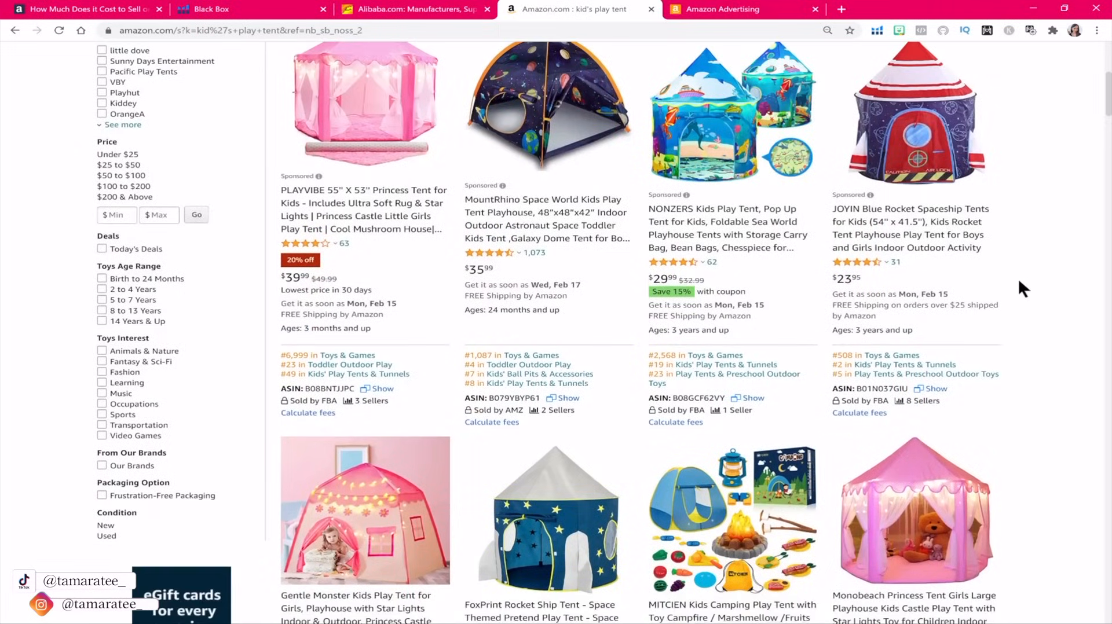
pyautogui.scroll(-3, 1020, 282)
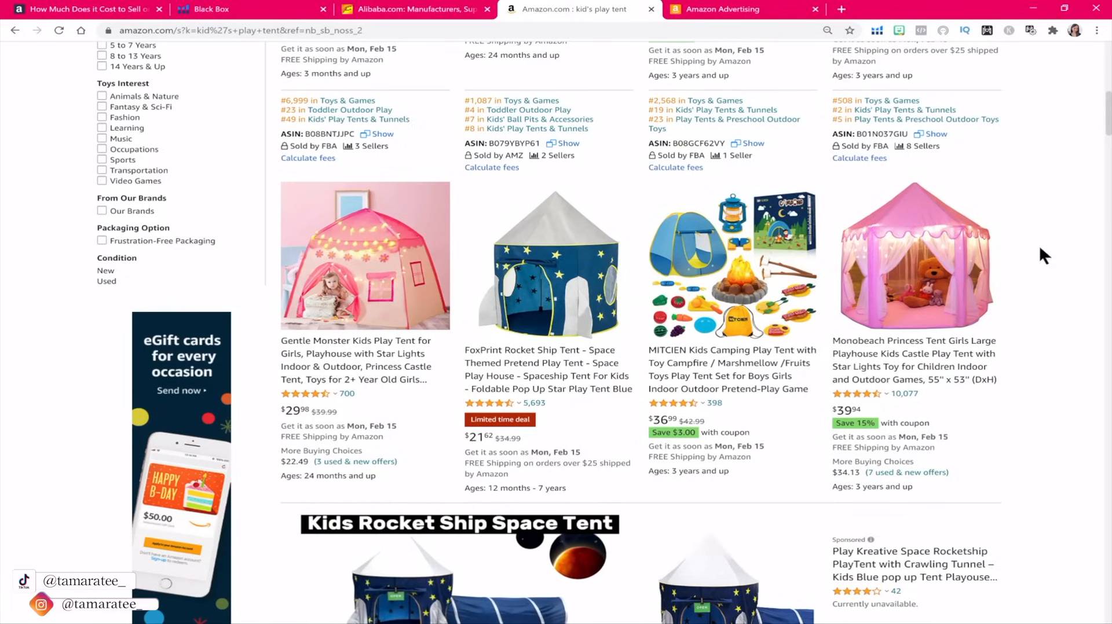
pyautogui.scroll(-3, 1040, 248)
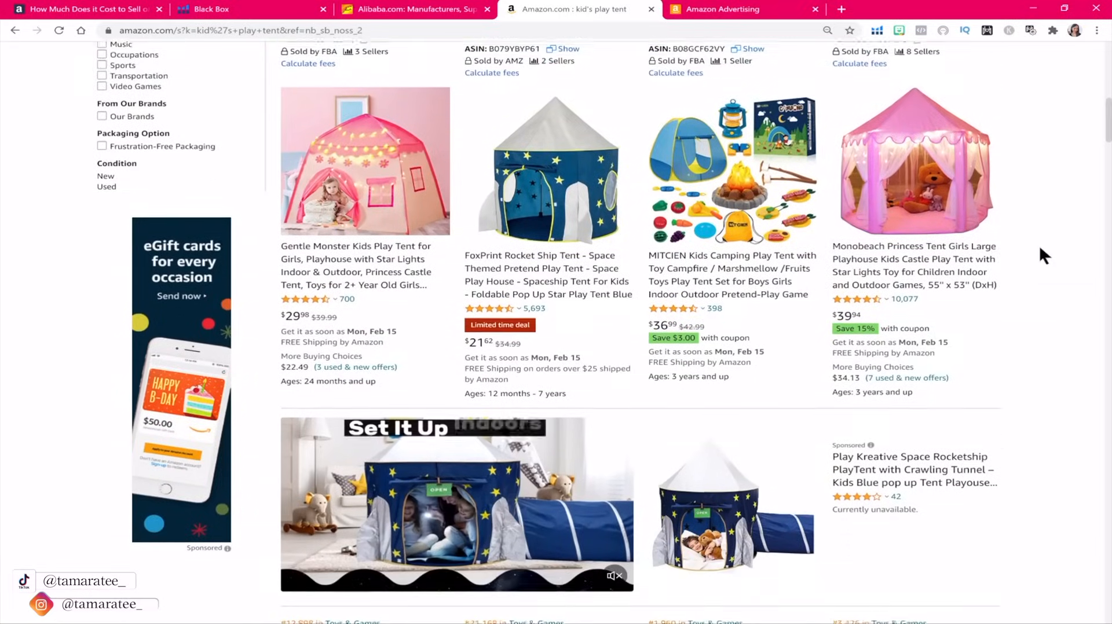
# Return to the first row of sponsored play tents above the video ad.
pyautogui.scroll(4, 1040, 250)
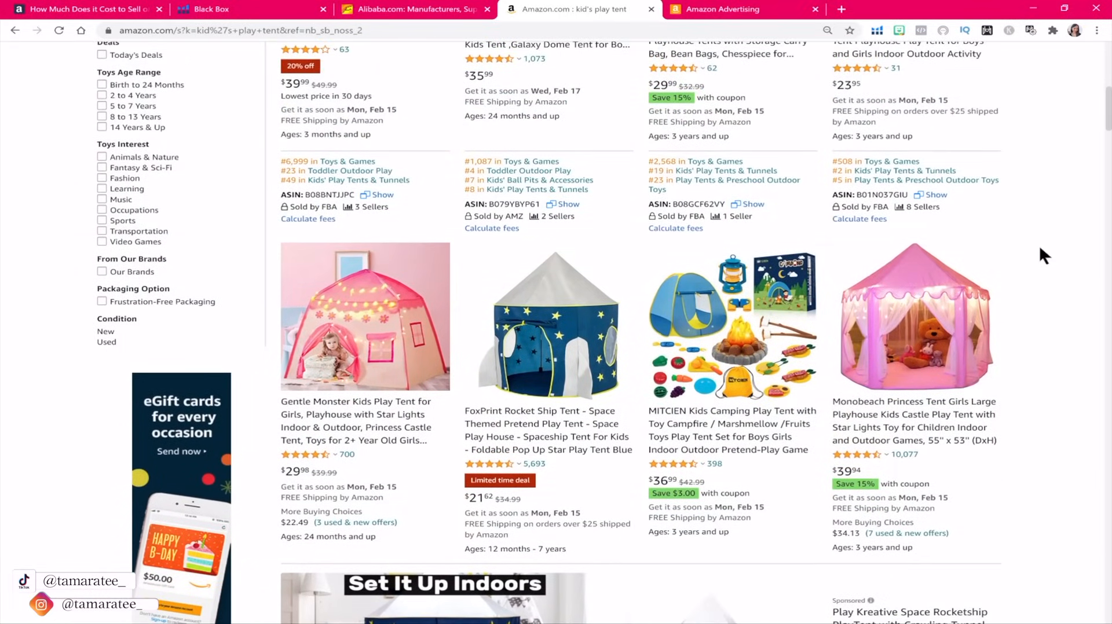
pyautogui.scroll(3, 1039, 246)
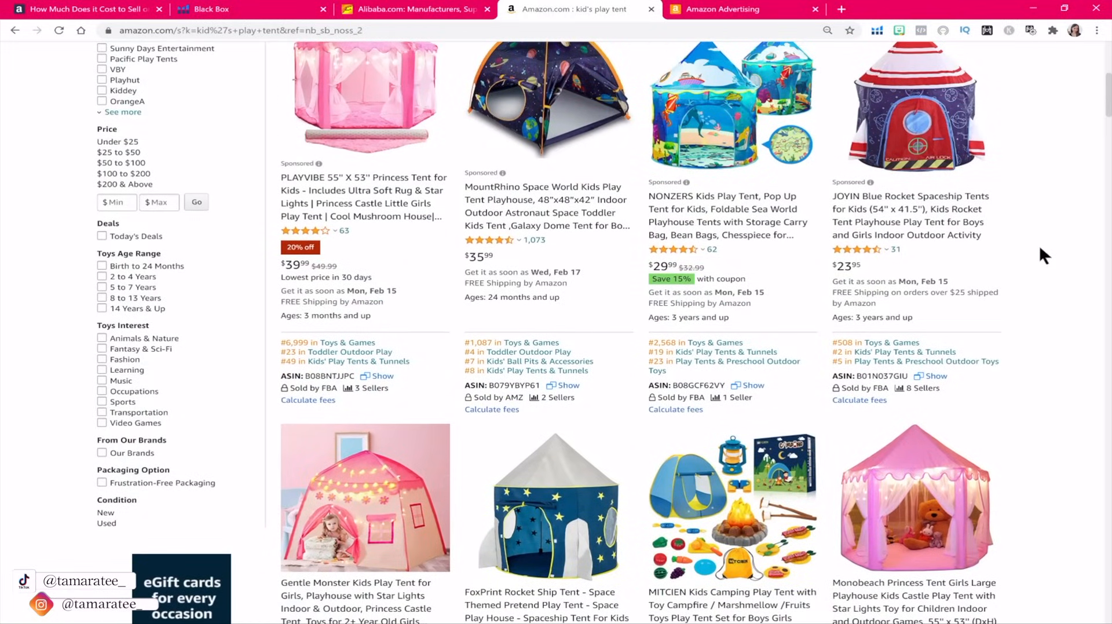
pyautogui.scroll(2, 1039, 245)
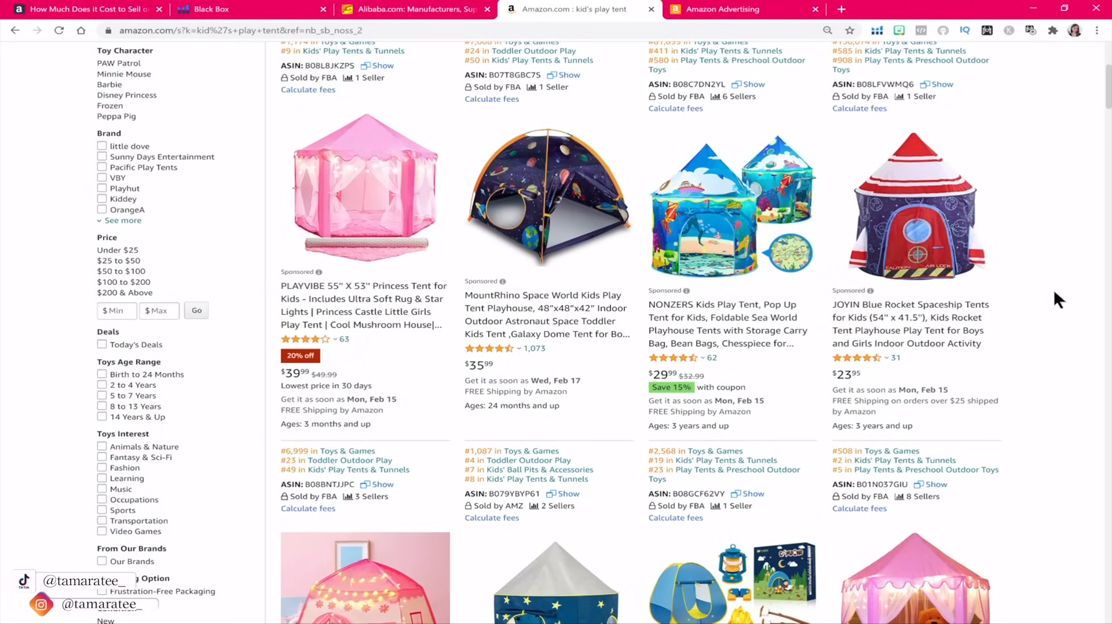
# Examine the play tent listings from the sponsored row past the video ad to the Princess Castle and rocket ship tents.
pyautogui.scroll(-7, 1066, 324)
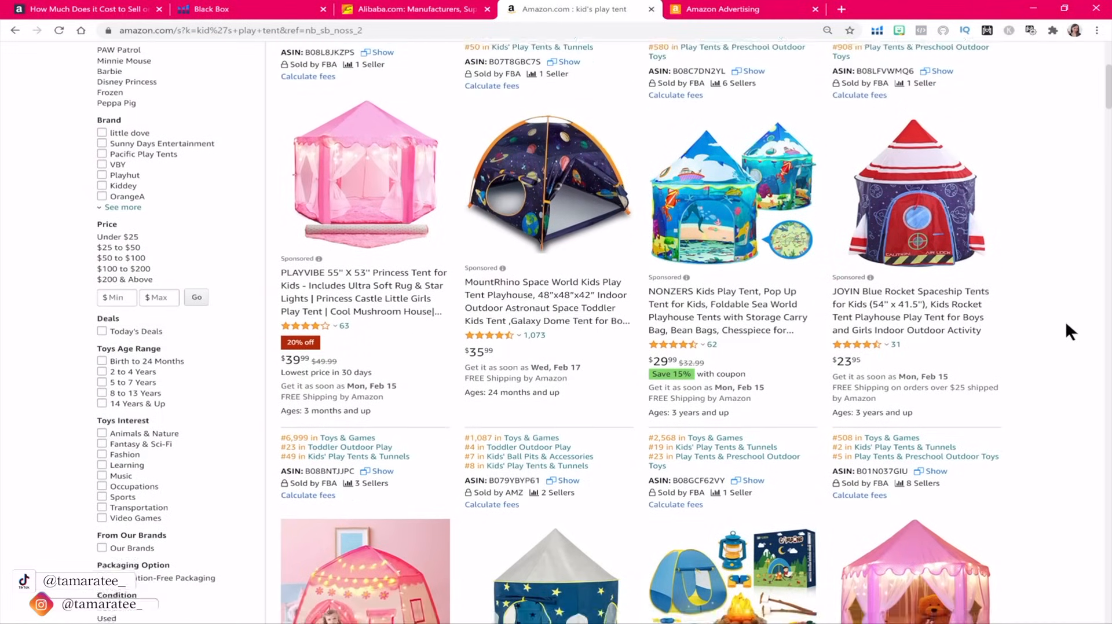
pyautogui.scroll(-3, 1066, 324)
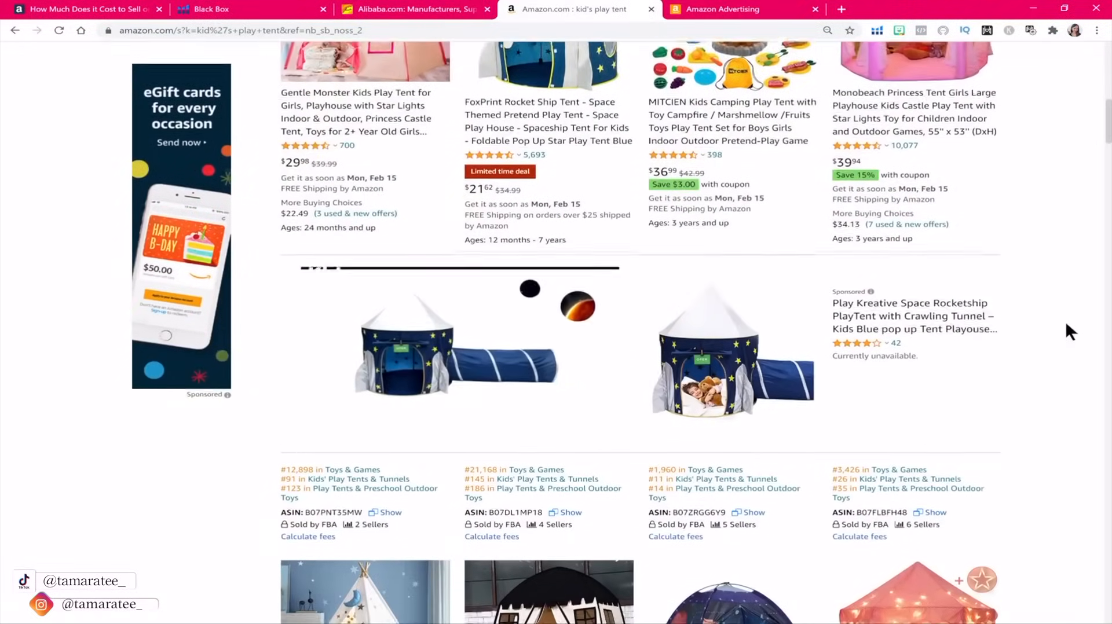
pyautogui.scroll(-2, 1066, 325)
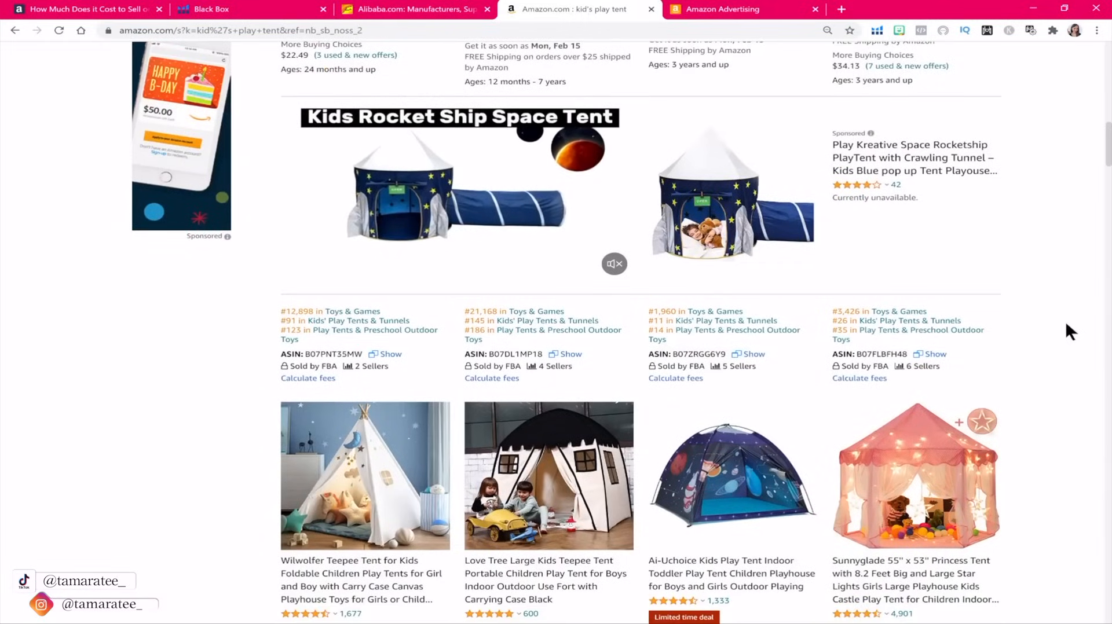
pyautogui.scroll(-4, 1066, 324)
pyautogui.scroll(-3, 1067, 324)
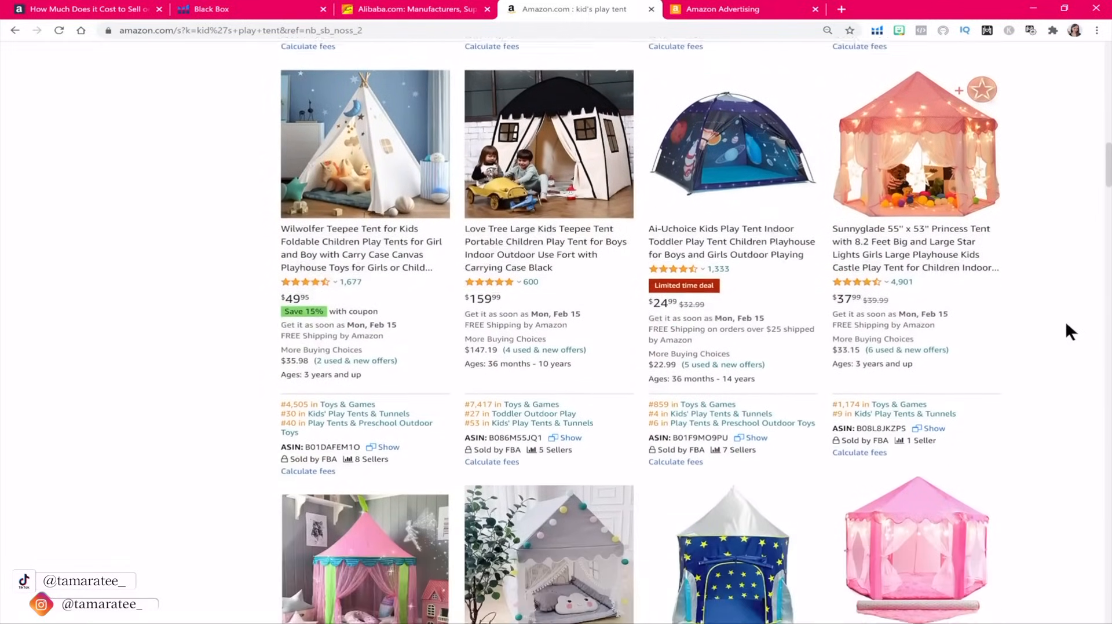
pyautogui.scroll(-2, 1066, 324)
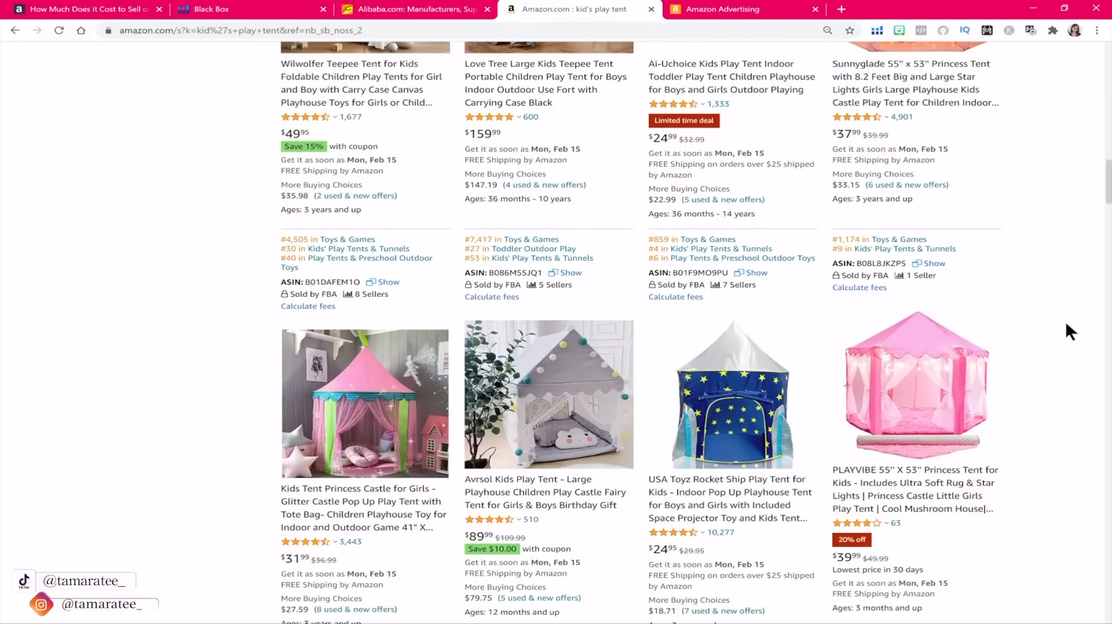
pyautogui.scroll(-3, 1043, 325)
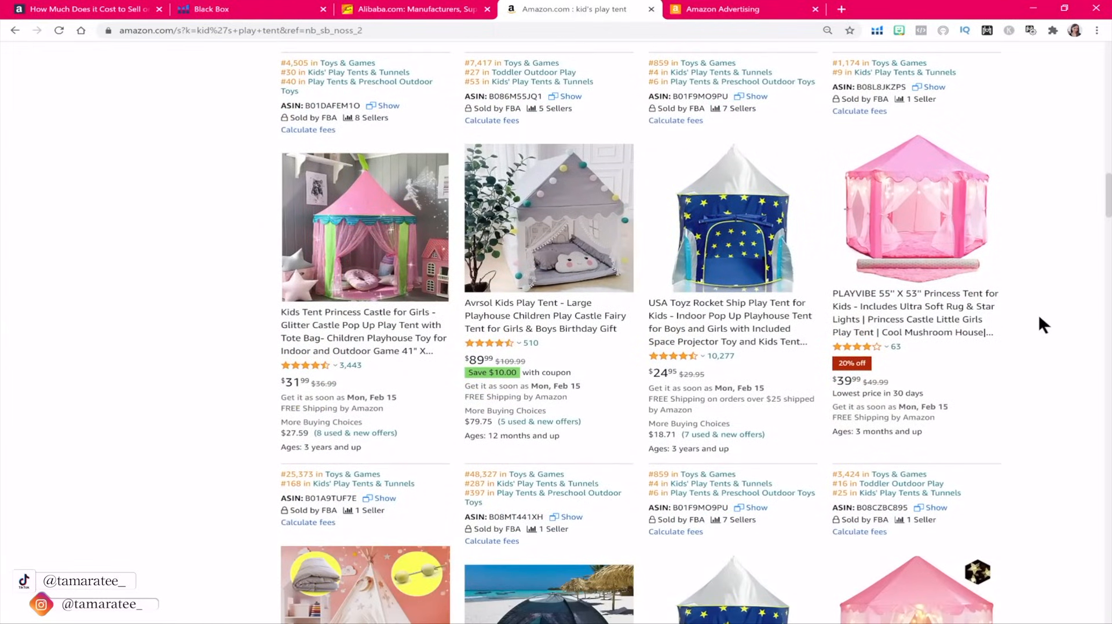
pyautogui.scroll(-2, 1040, 319)
# Go back up the results and review the sponsored princess, space, sea world and rocket tents.
pyautogui.scroll(5, 1040, 319)
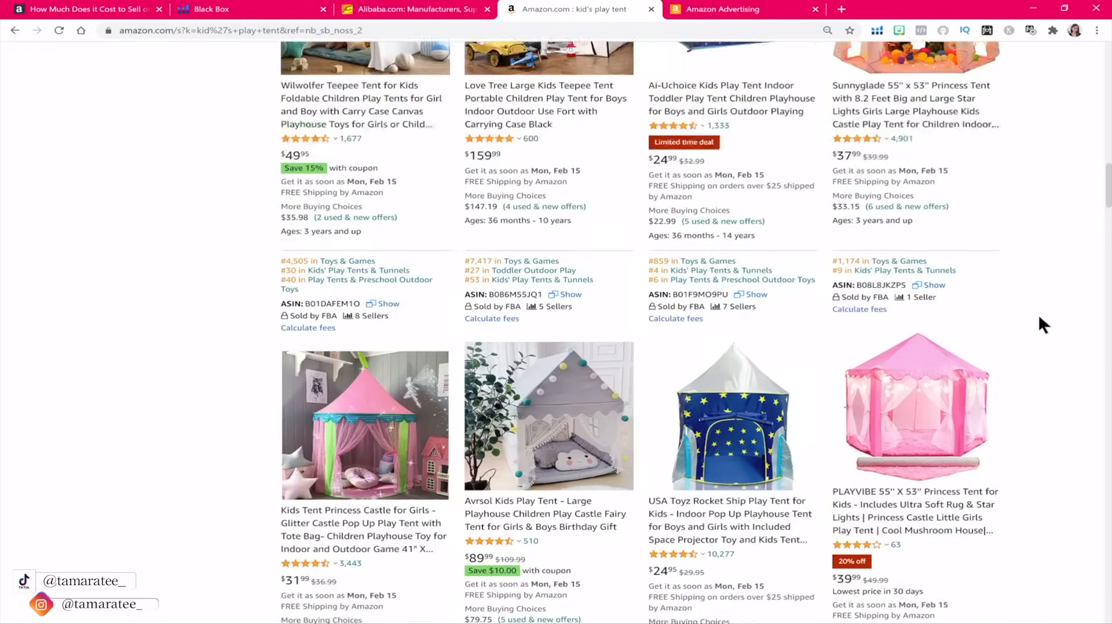
pyautogui.scroll(12, 1043, 324)
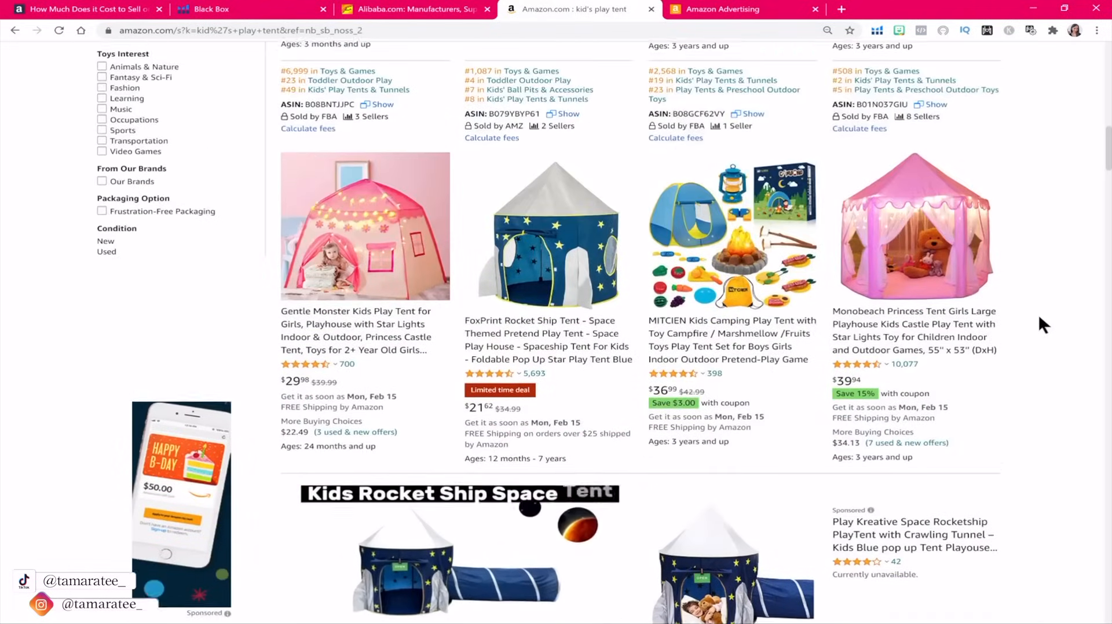
pyautogui.scroll(8, 1039, 319)
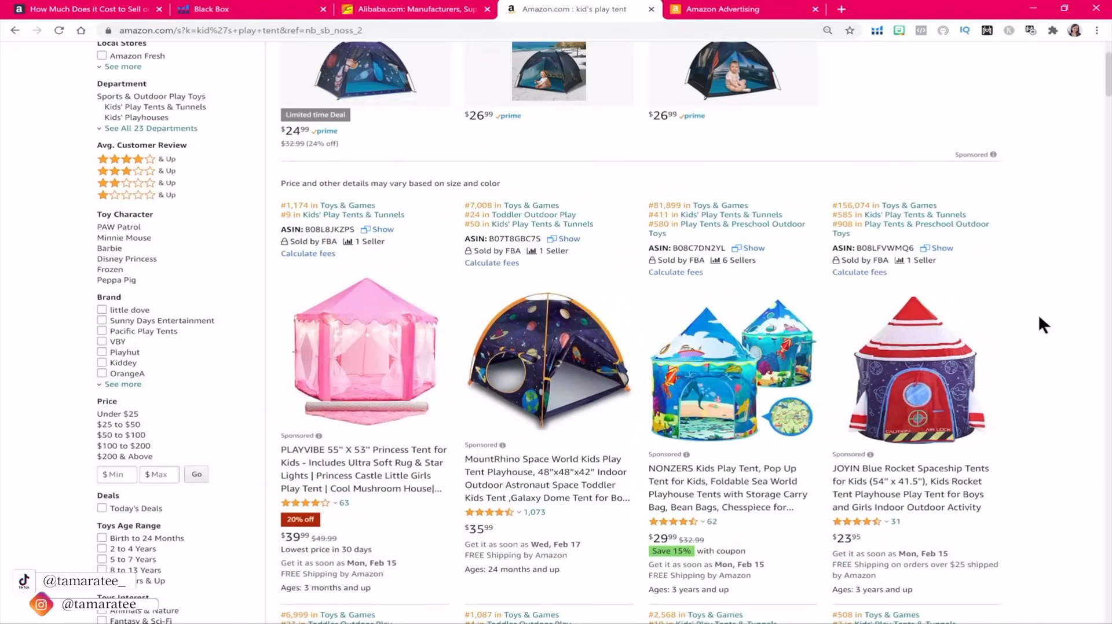
pyautogui.scroll(-2, 1040, 330)
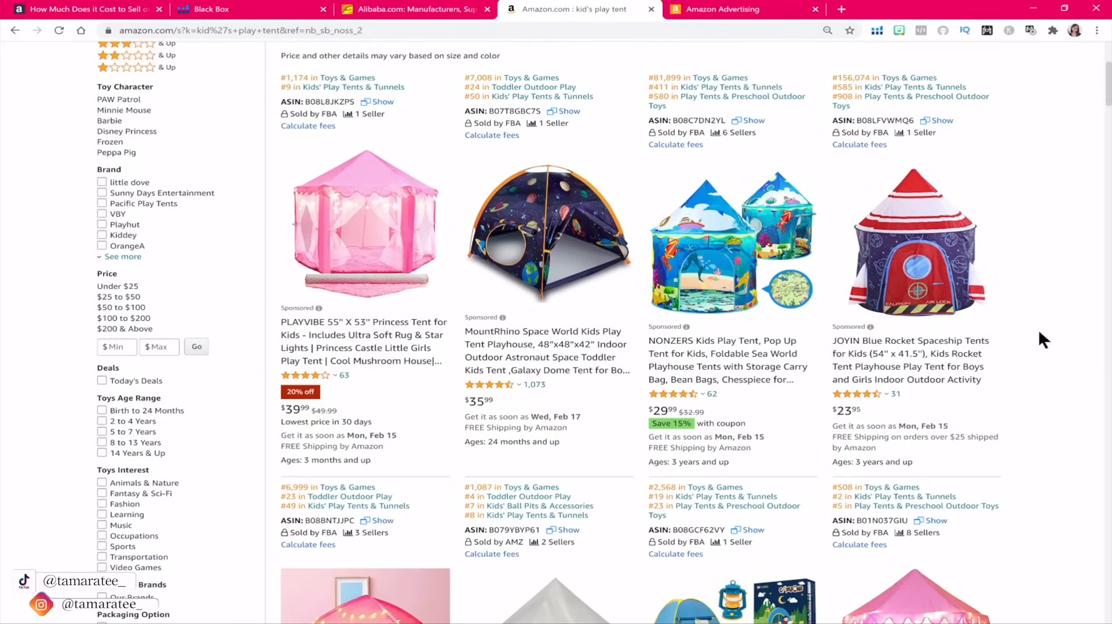
pyautogui.scroll(2, 1039, 333)
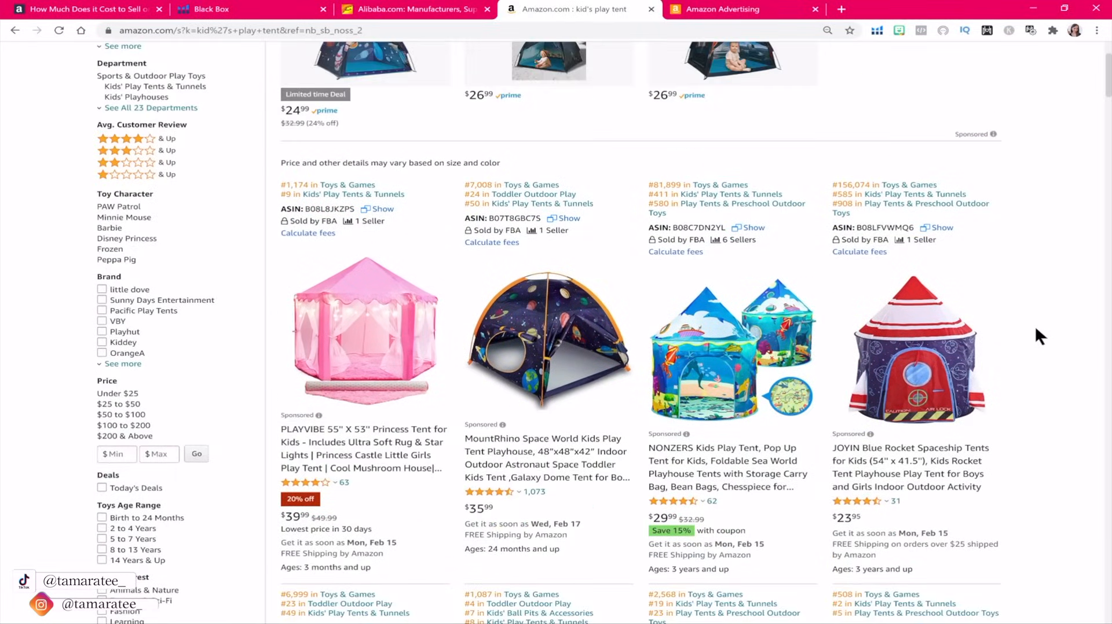
# Browse the play tent results from the first sponsored row down to the sponsored Funoony teepee and USA Toyz tents.
pyautogui.scroll(-5, 1036, 335)
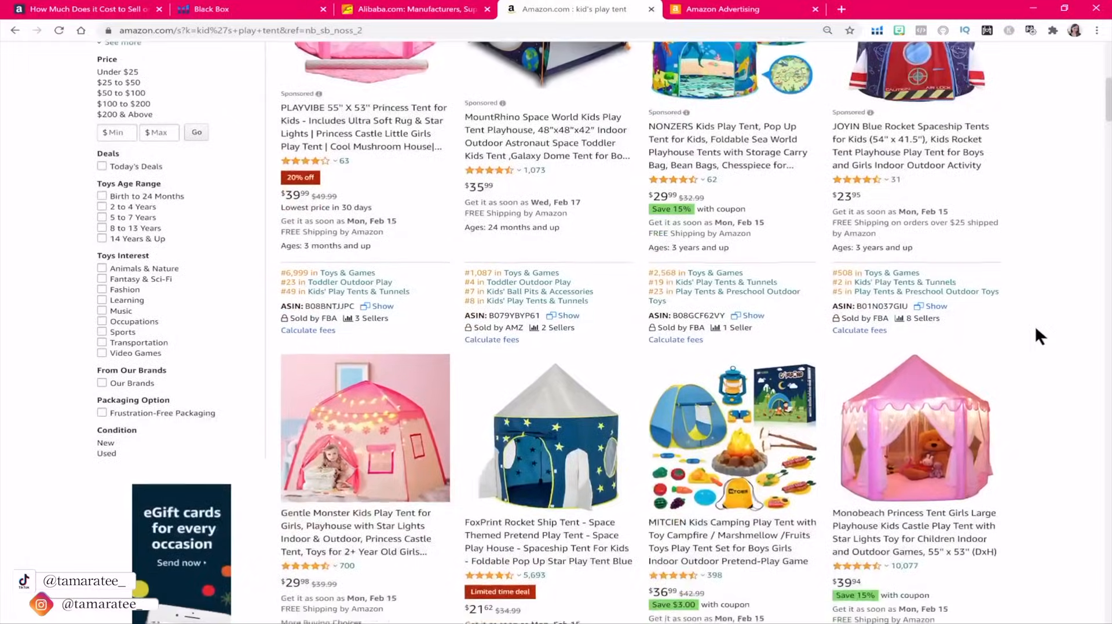
pyautogui.scroll(-7, 1036, 331)
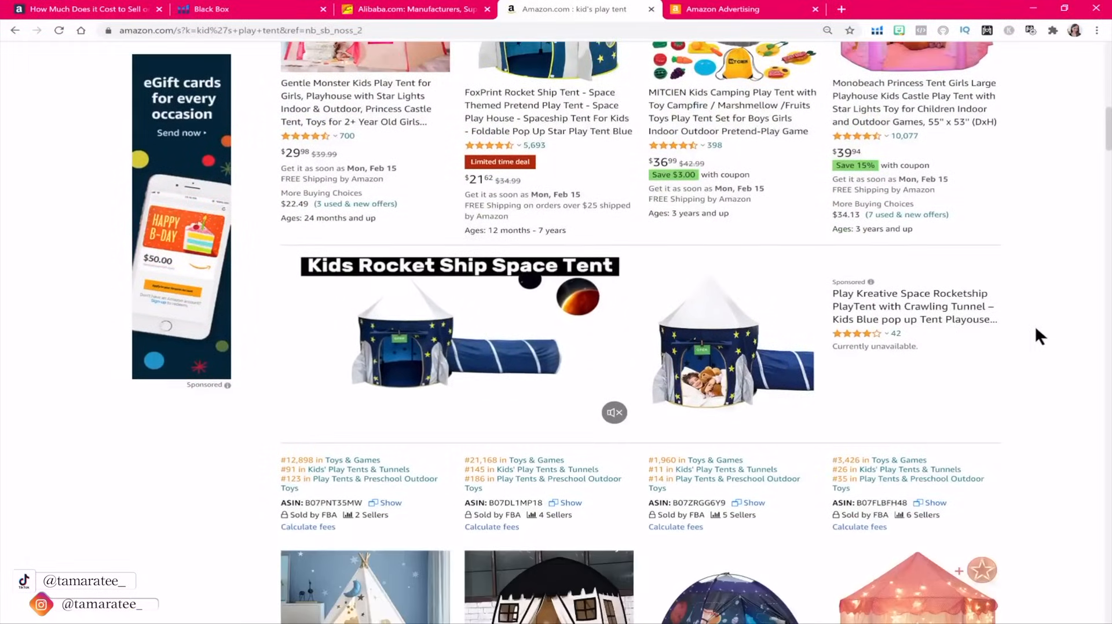
pyautogui.scroll(-6, 1036, 329)
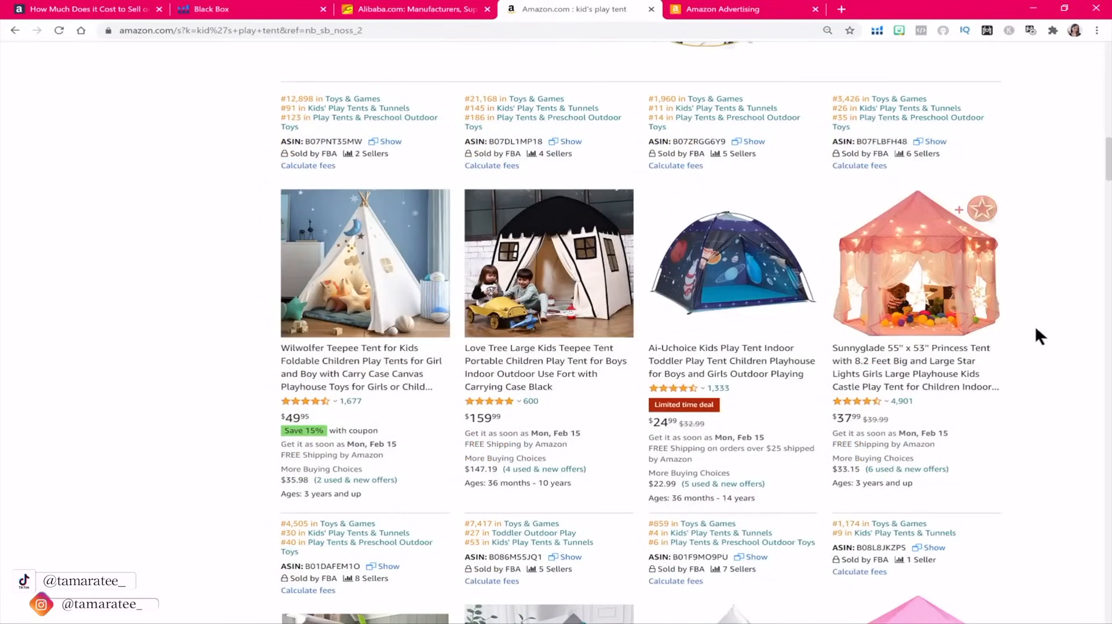
pyautogui.scroll(-4, 1036, 330)
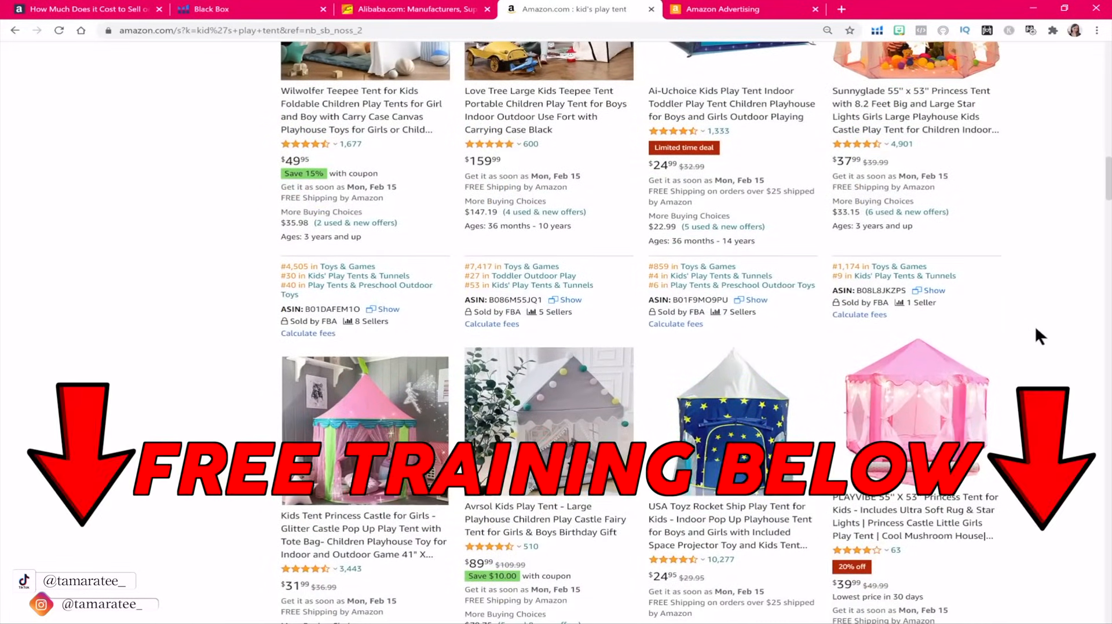
pyautogui.scroll(-3, 1036, 330)
pyautogui.scroll(-8, 1036, 329)
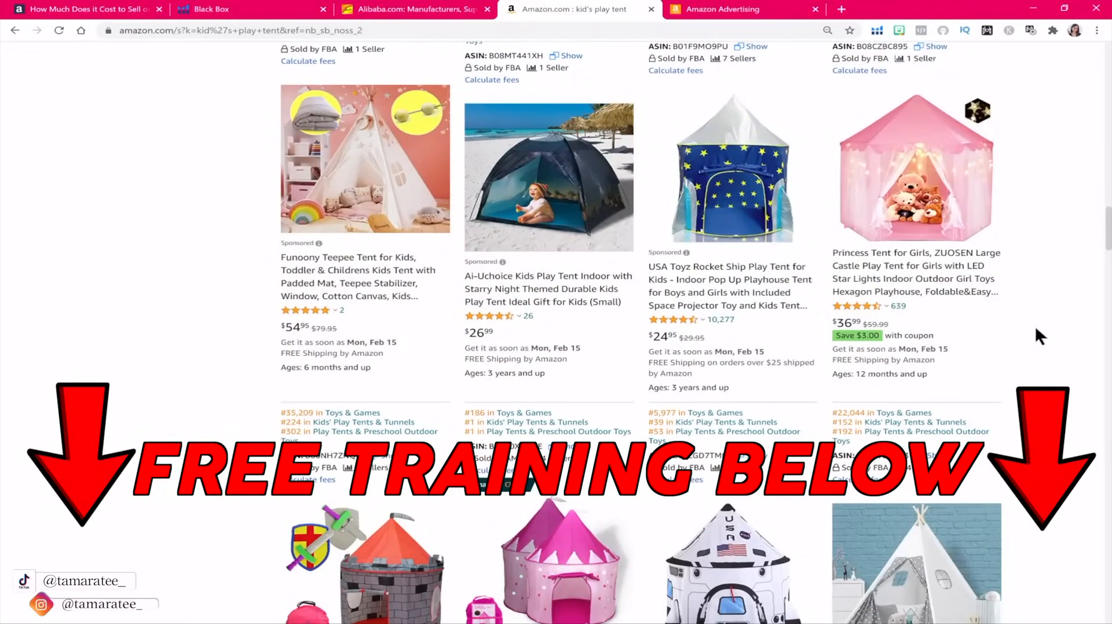
# Look over the further results, from the castle and rocket tents through the teepees and camping sets to the playhouses.
pyautogui.scroll(-4, 1035, 325)
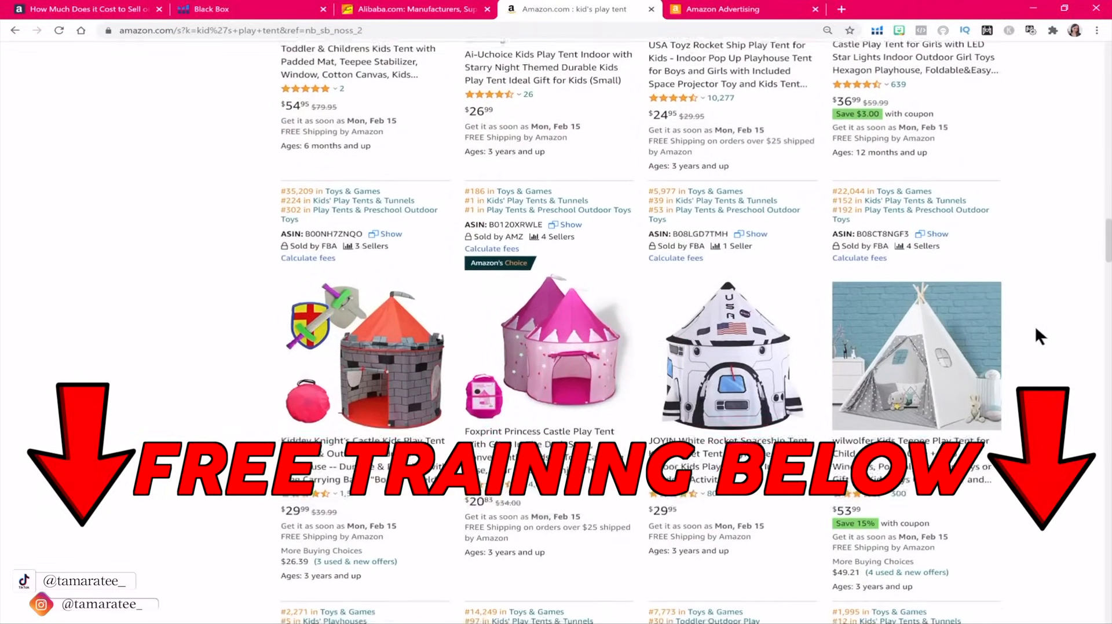
pyautogui.scroll(-6, 1035, 325)
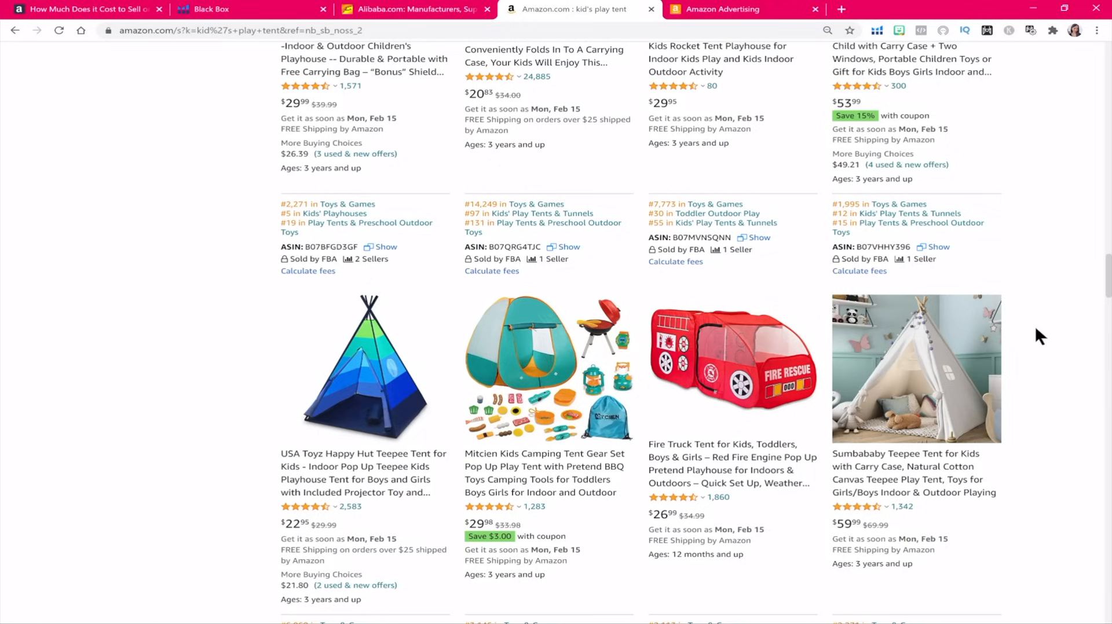
pyautogui.scroll(-5, 1037, 329)
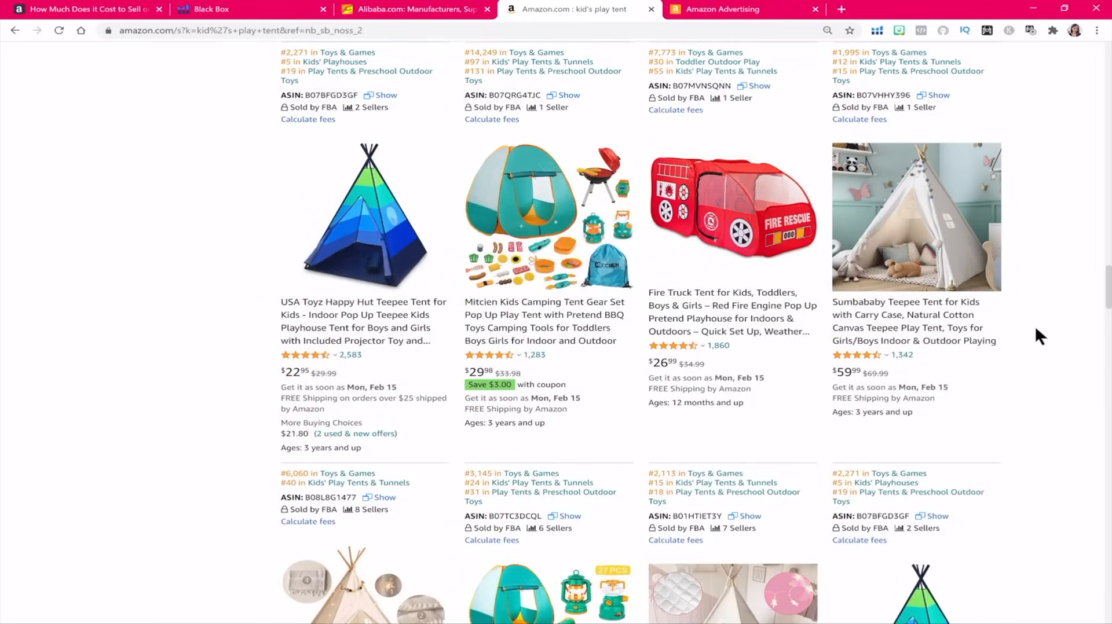
pyautogui.scroll(-5, 1035, 325)
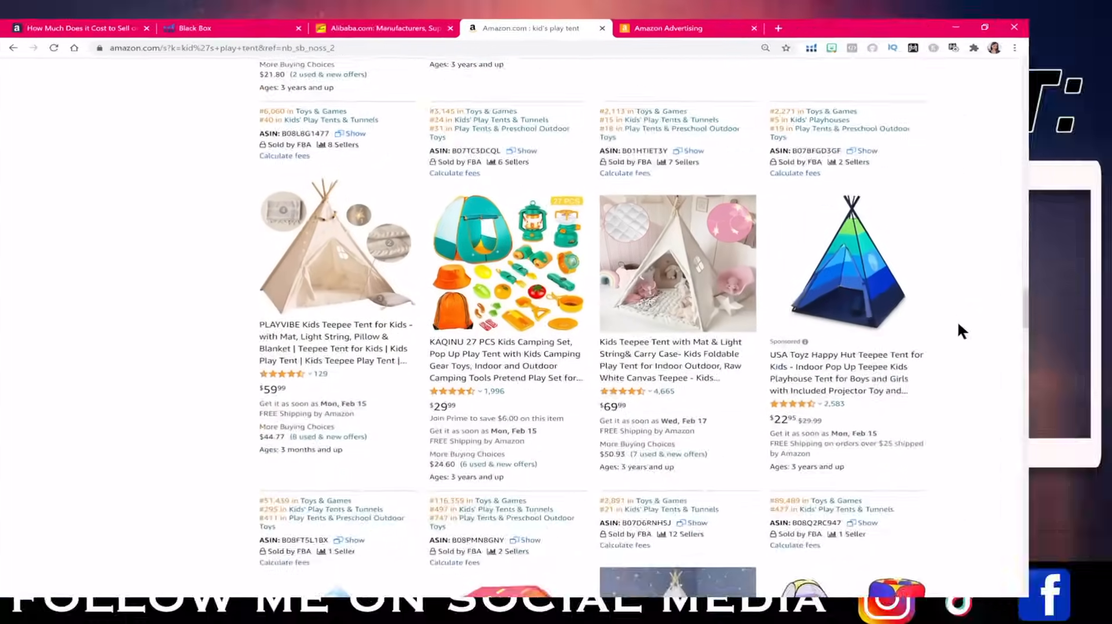
pyautogui.scroll(-3, 683, 313)
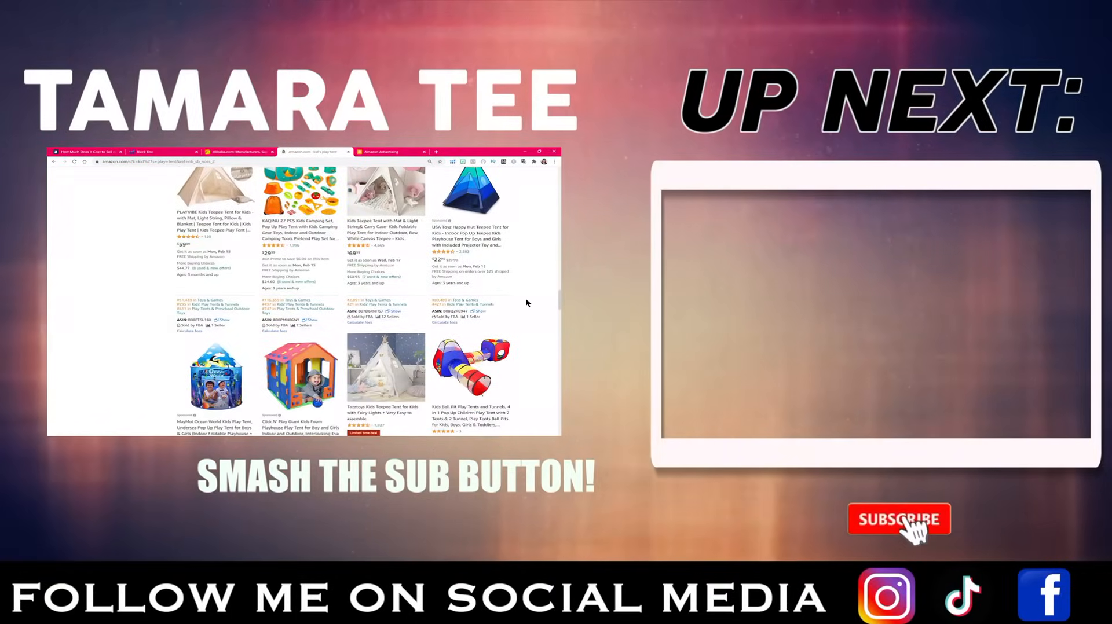
pyautogui.scroll(-5, 526, 300)
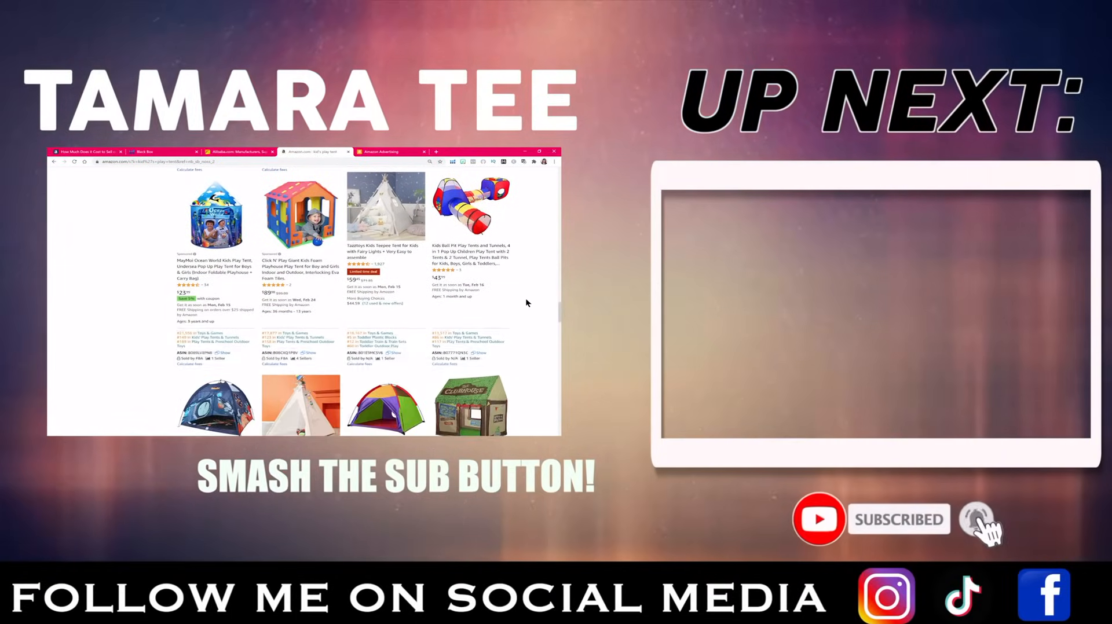